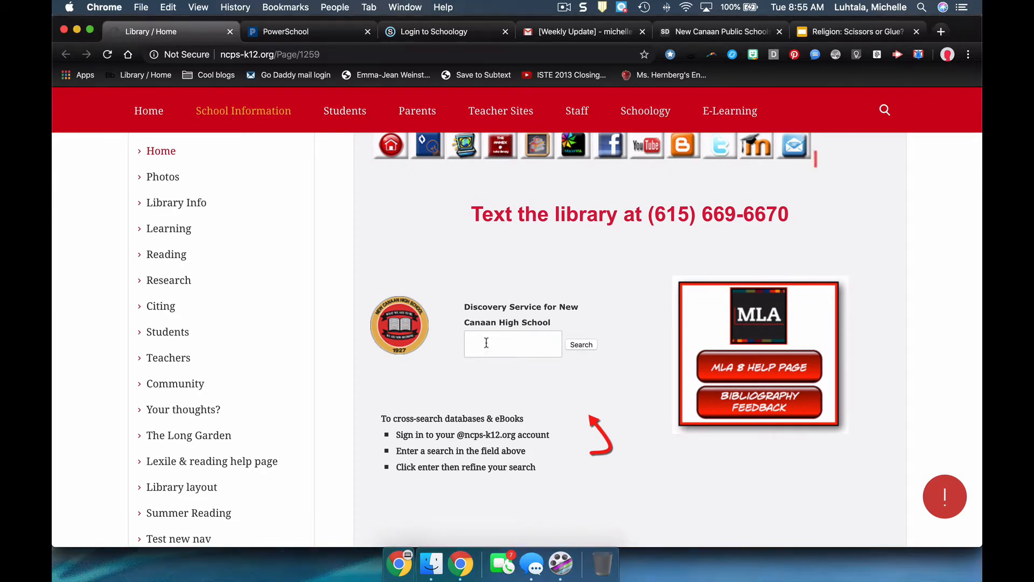
# Search the library's Discovery Service for New Canaan High School with a single period as the search term
pyautogui.click(491, 344)
pyautogui.write('.')
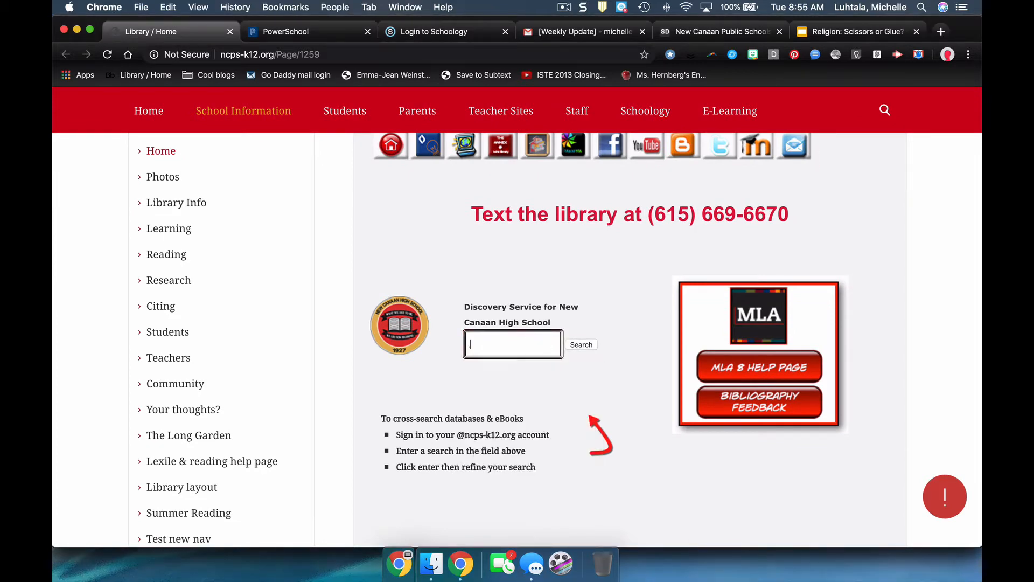
pyautogui.click(586, 344)
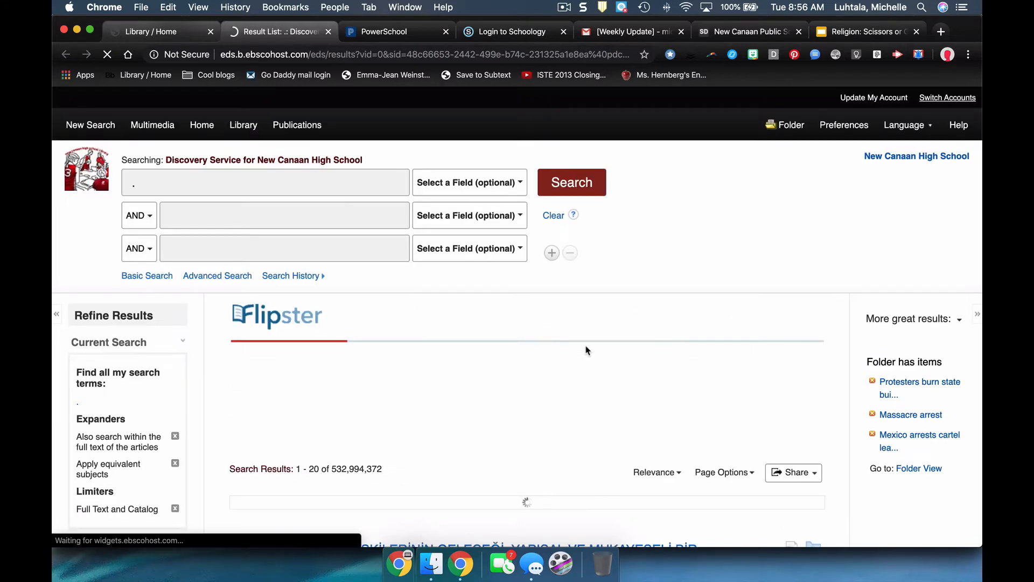
# Open the ABC-CLIO - All Modules database from the list of more great results
pyautogui.moveTo(943, 326)
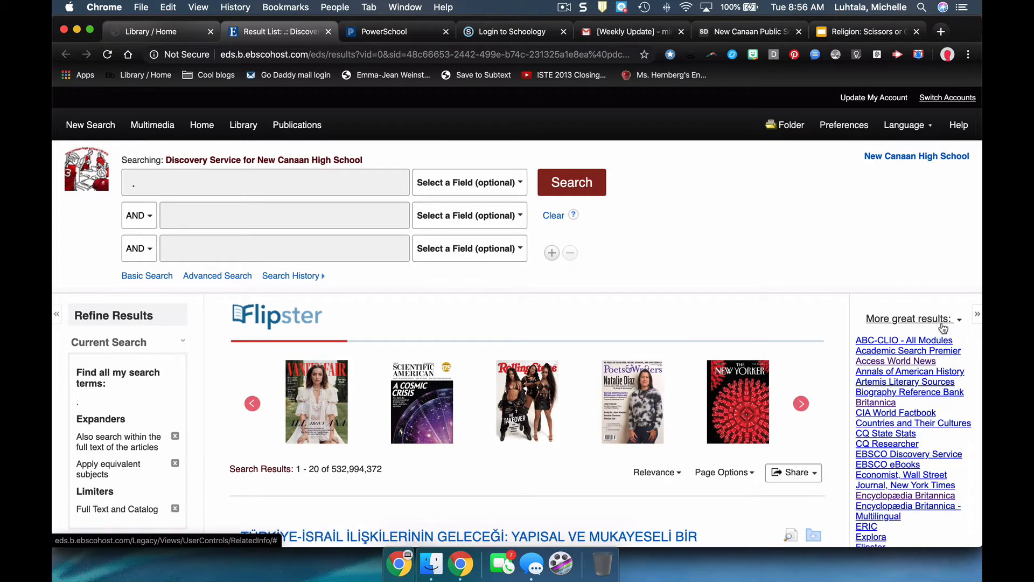
pyautogui.scroll(-5, 943, 327)
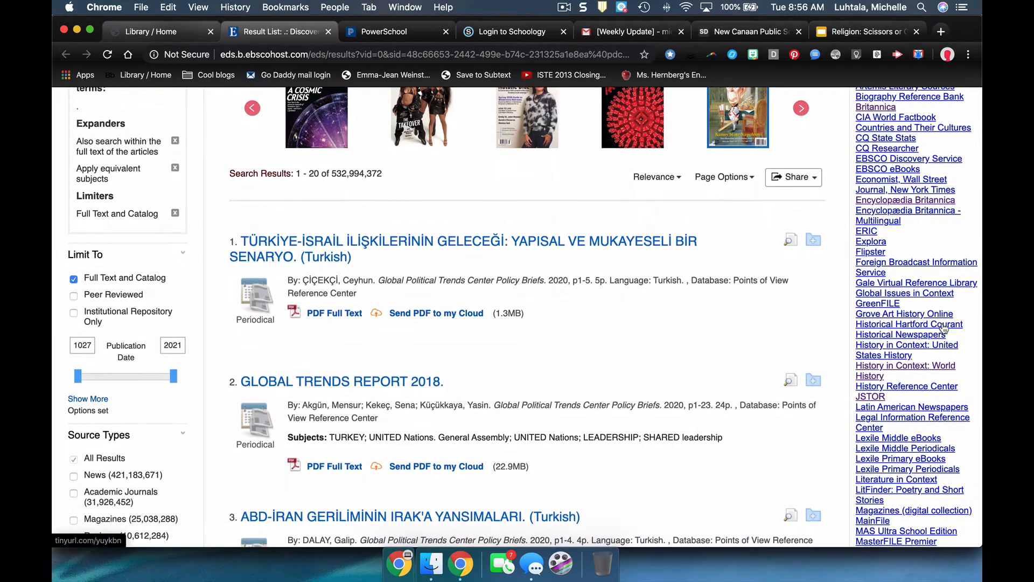
pyautogui.click(943, 325)
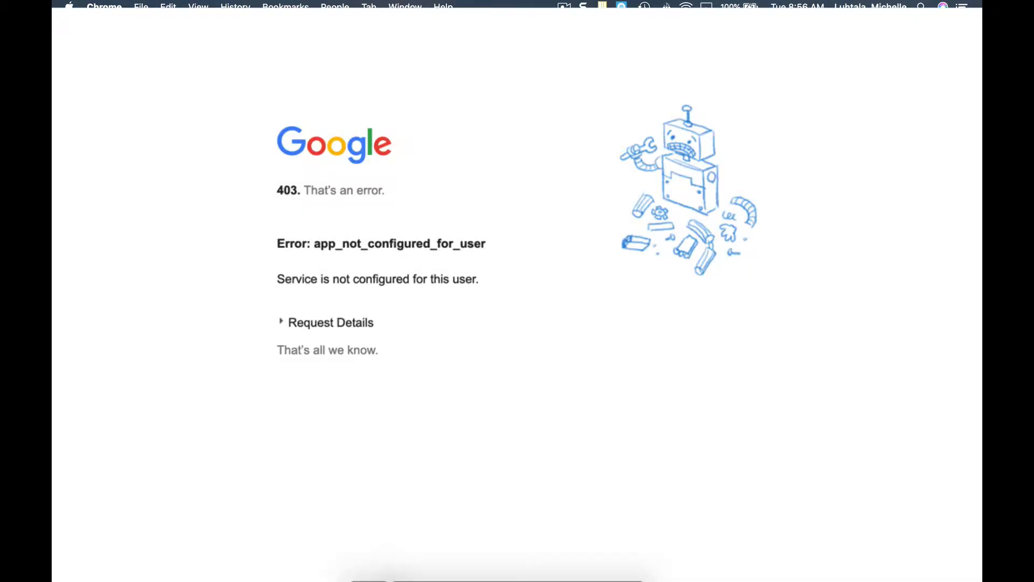
pyautogui.press('super+w')
pyautogui.scroll(5, 920, 287)
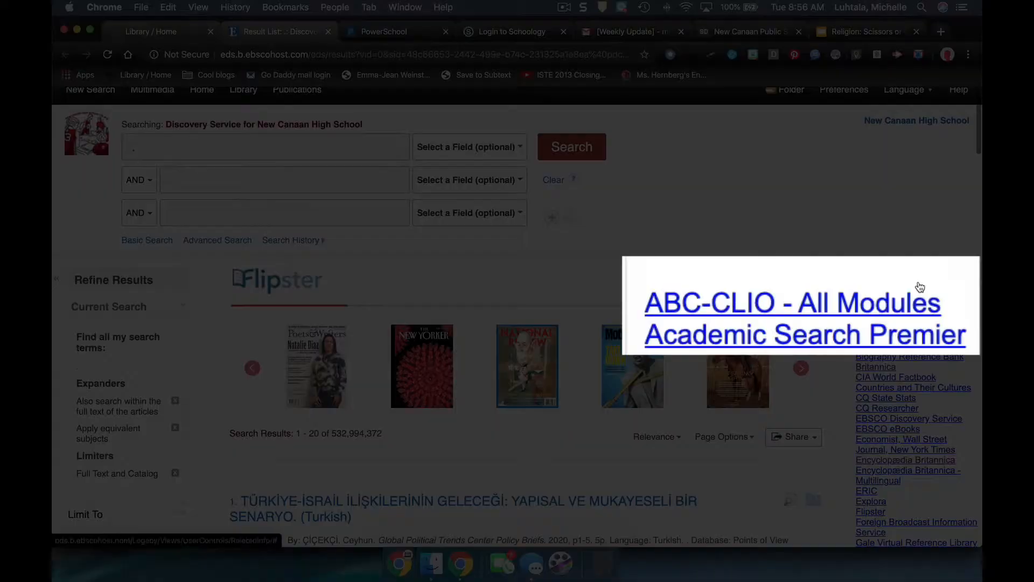
pyautogui.click(909, 308)
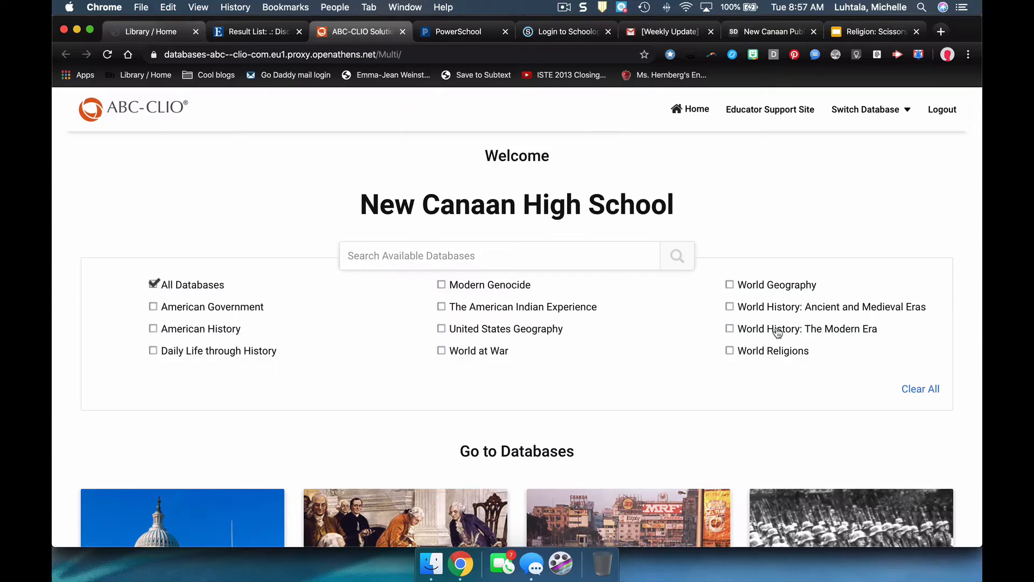
# Search all ABC-CLIO databases for "armenian genocide"
pyautogui.click(416, 253)
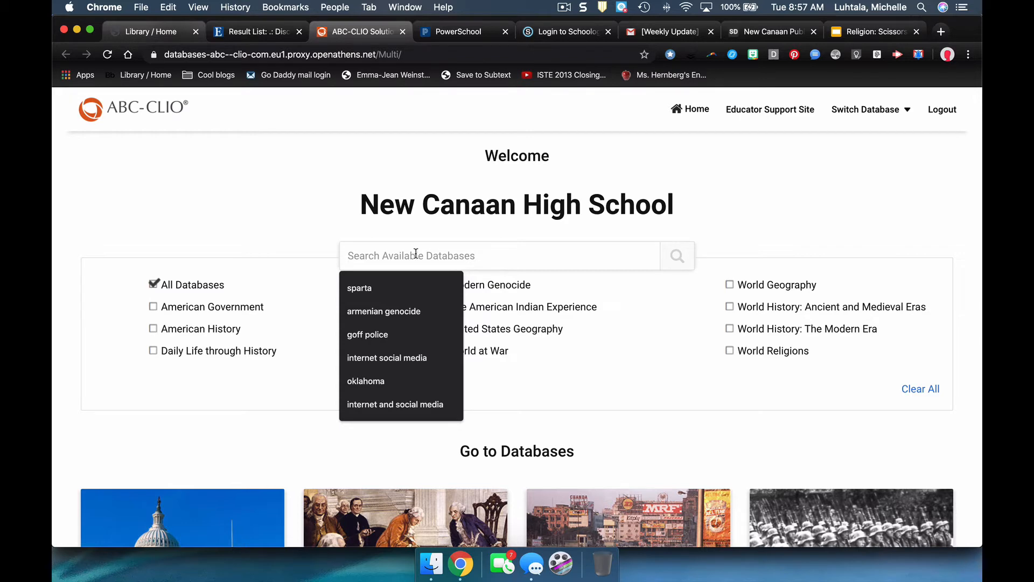
pyautogui.write('Armenian genocide')
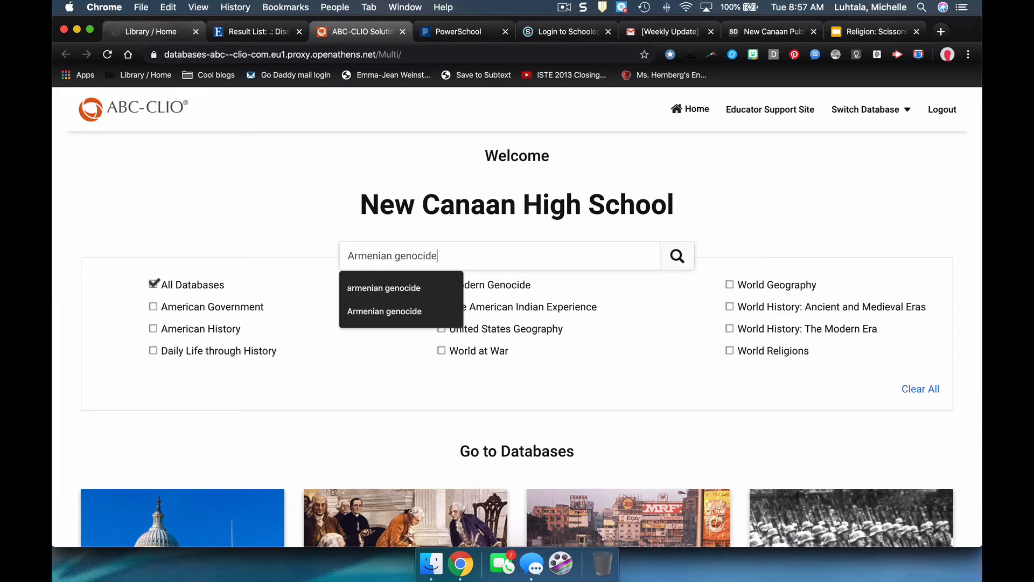
pyautogui.click(418, 288)
pyautogui.click(682, 261)
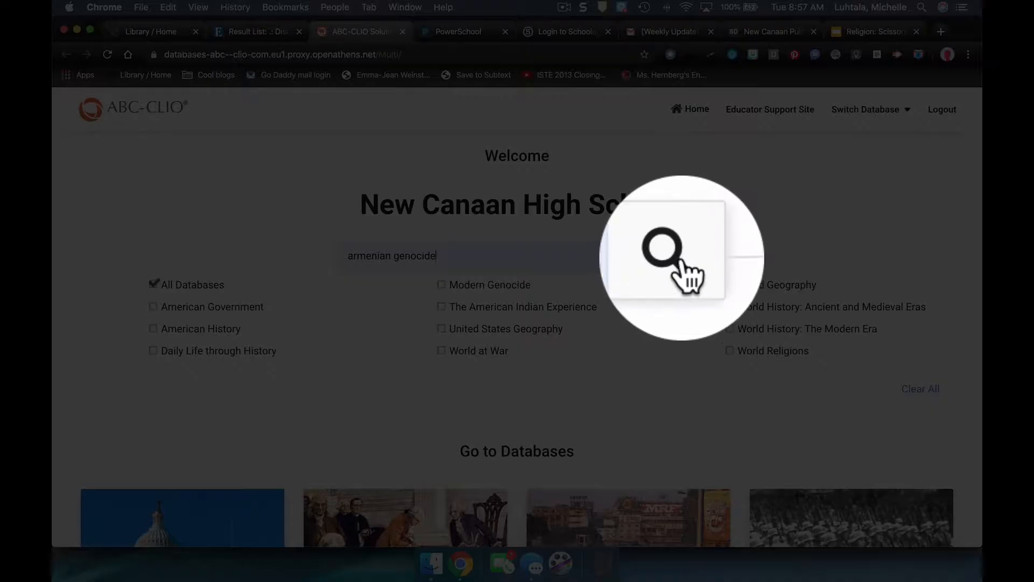
# Open the Modern Genocide database's search results and its first "Armenian Genocide" reference article
pyautogui.scroll(-4, 683, 263)
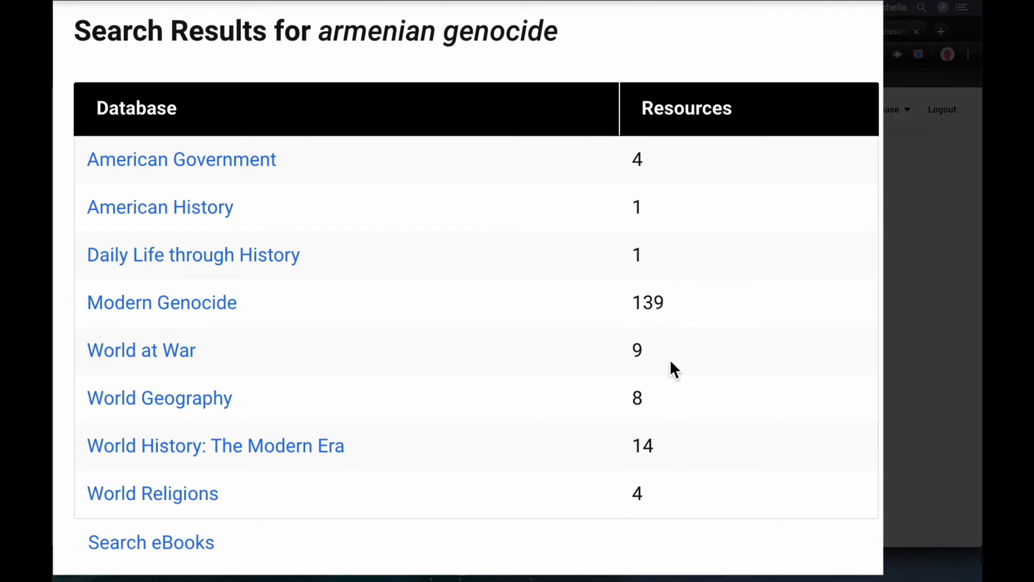
pyautogui.click(182, 305)
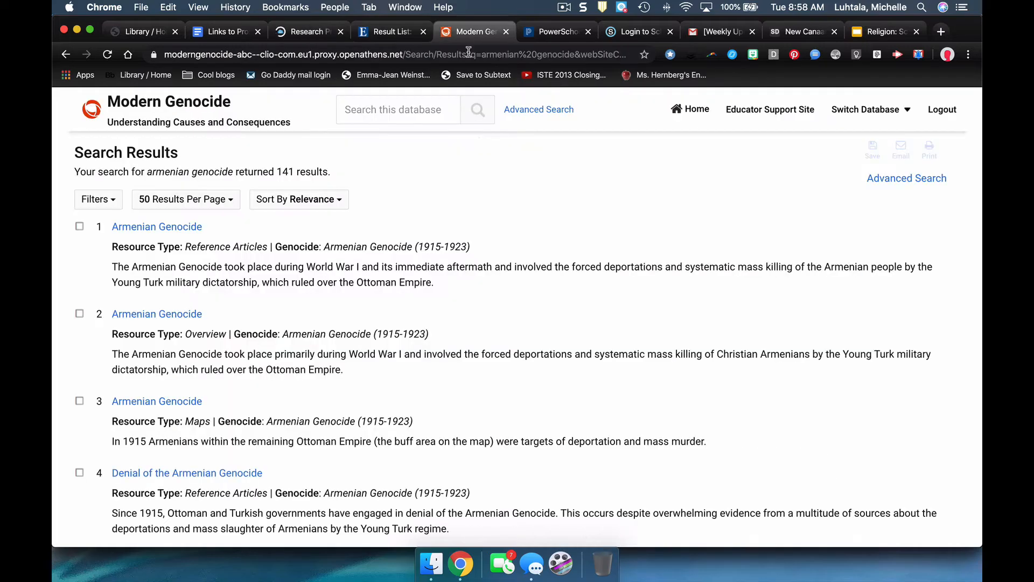
pyautogui.click(165, 227)
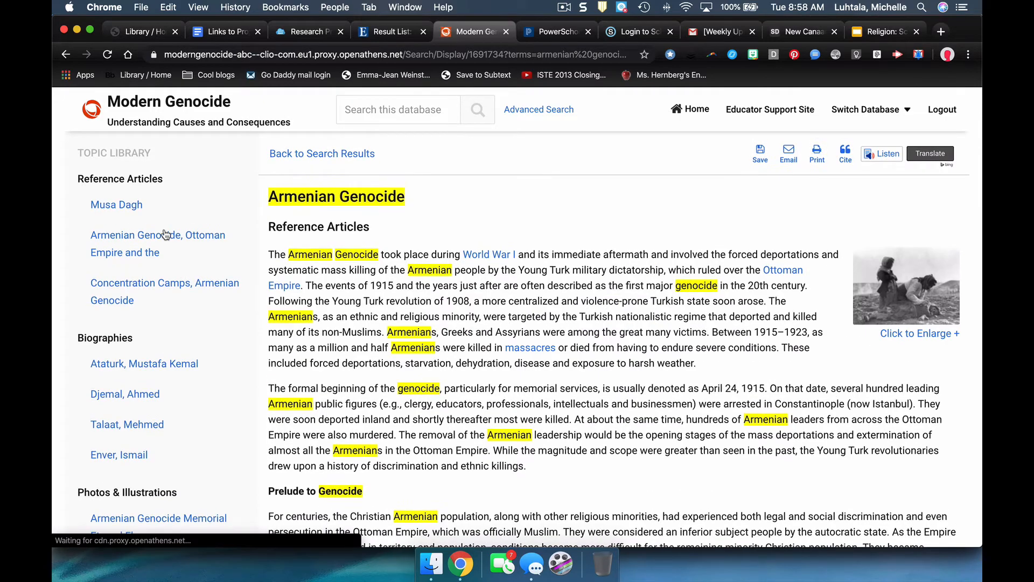
# Read through the Armenian Genocide article down to the further reading and MLA citation at its end
pyautogui.scroll(-5, 561, 304)
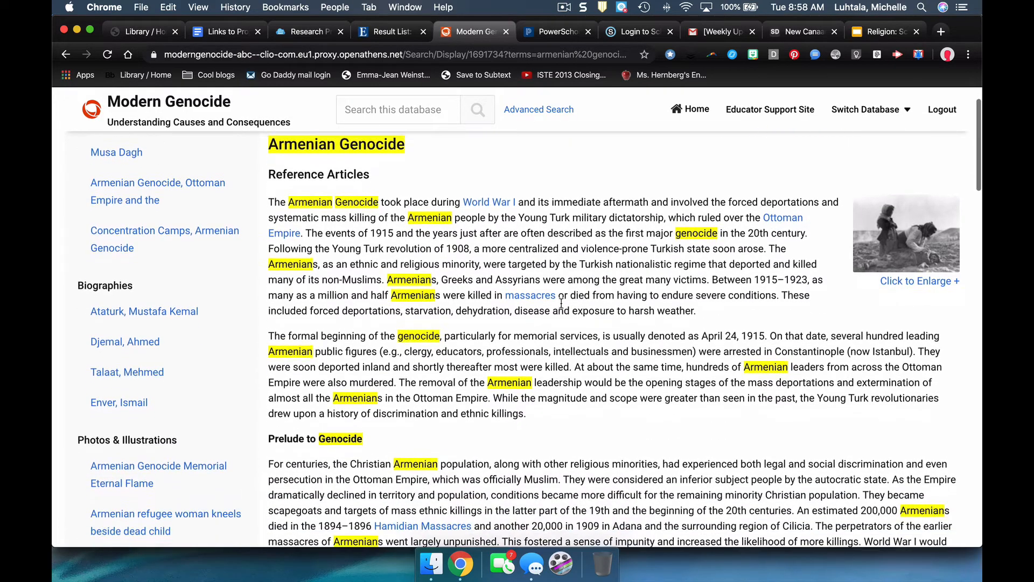
pyautogui.scroll(-5, 561, 304)
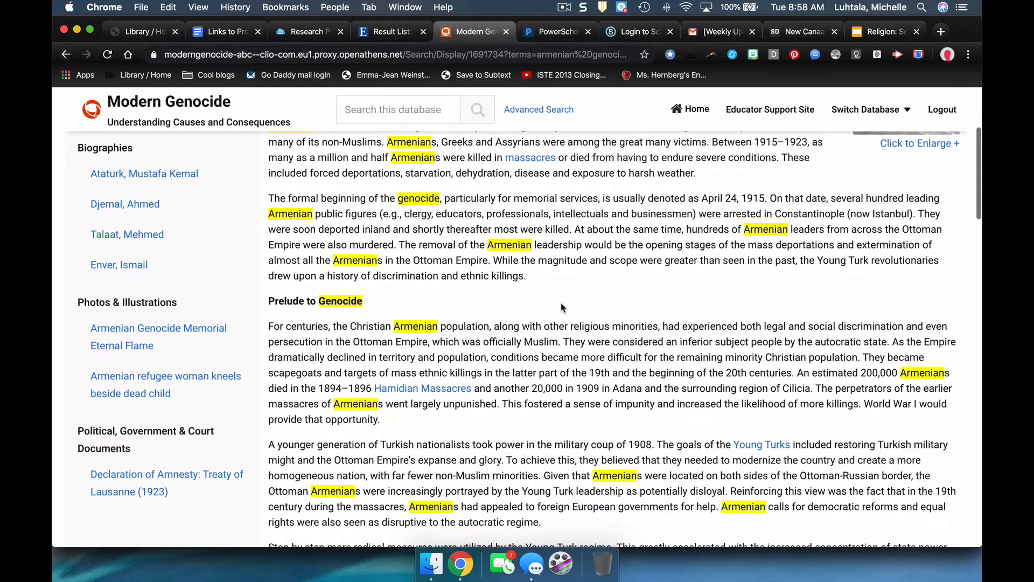
pyautogui.scroll(-10, 561, 306)
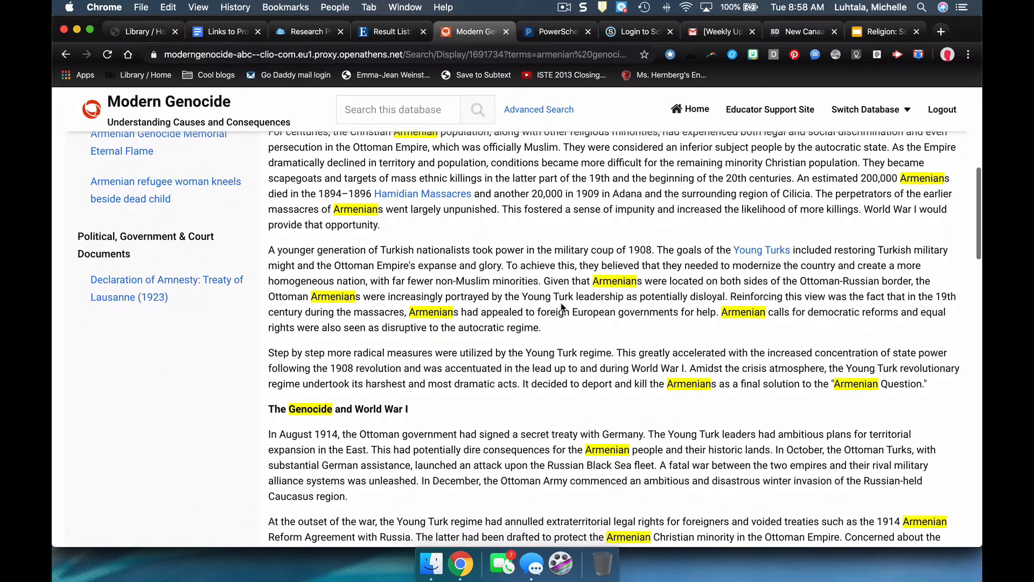
pyautogui.scroll(-8, 561, 307)
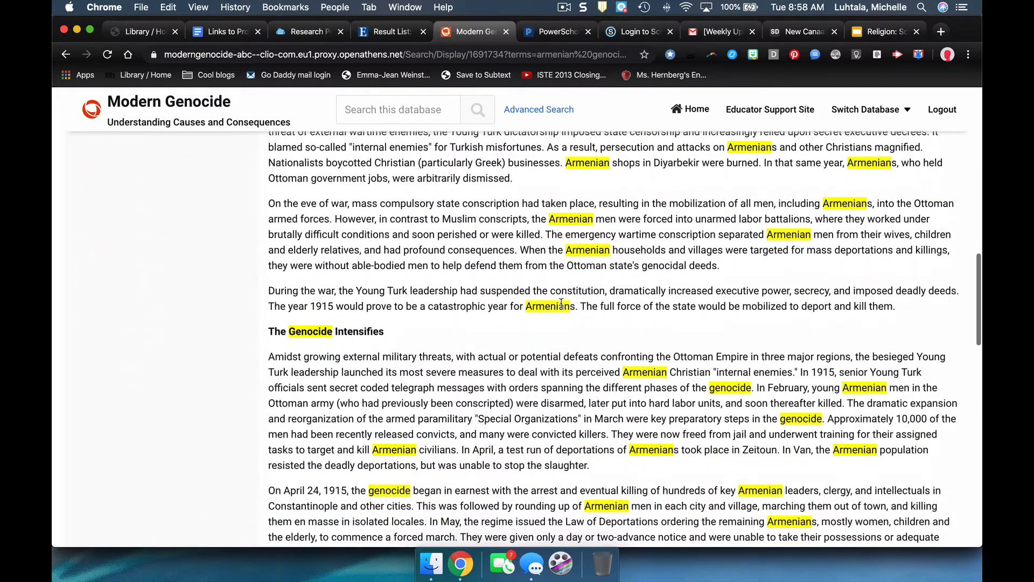
pyautogui.scroll(-8, 561, 304)
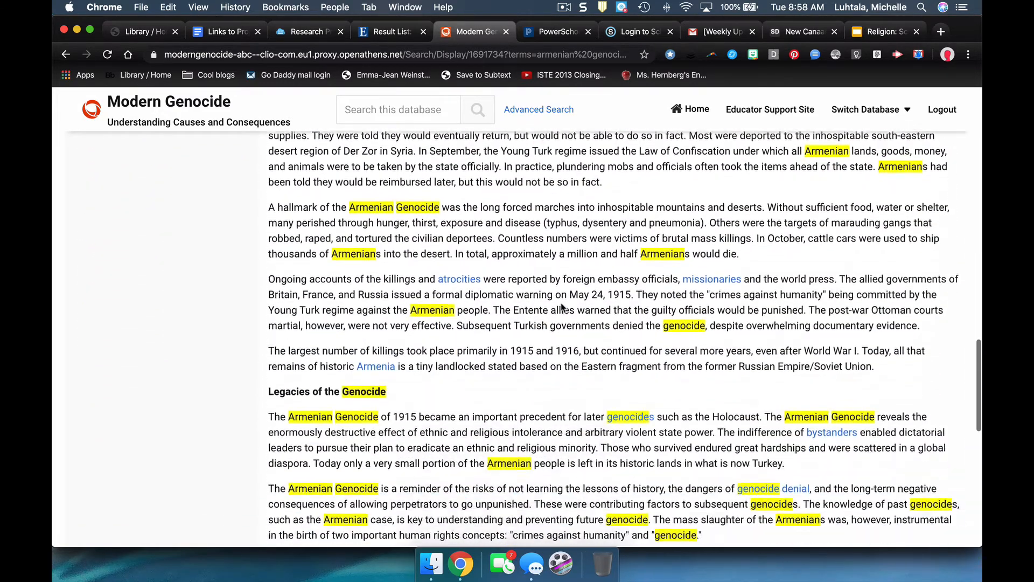
pyautogui.scroll(-1, 562, 303)
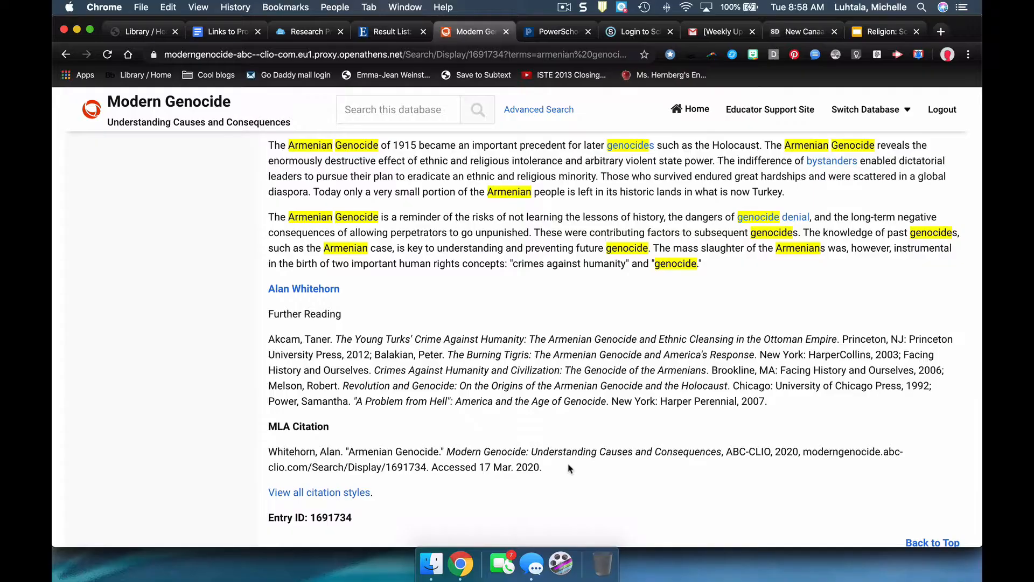
pyautogui.scroll(16, 588, 436)
pyautogui.scroll(16, 588, 436)
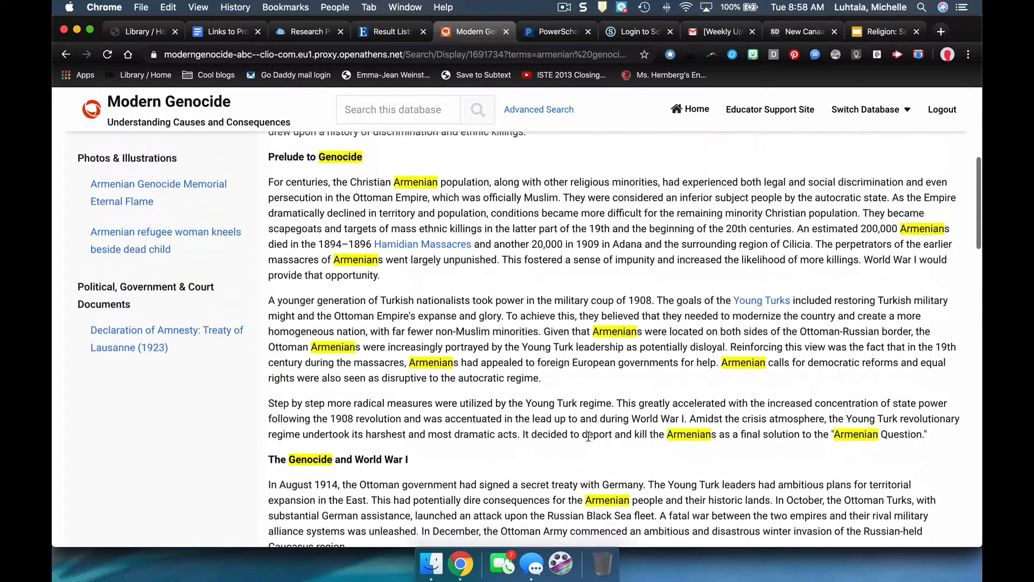
# Examine the article's Topic Library, covering related reference articles, biographies, photos and illustrations, and political, government and court documents
pyautogui.scroll(5, 590, 441)
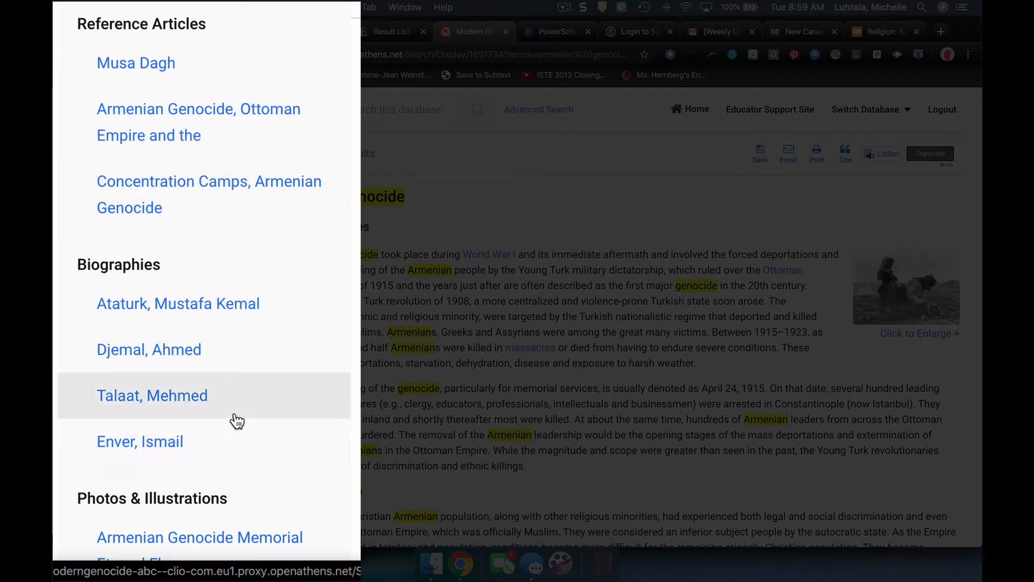
pyautogui.scroll(-5, 345, 385)
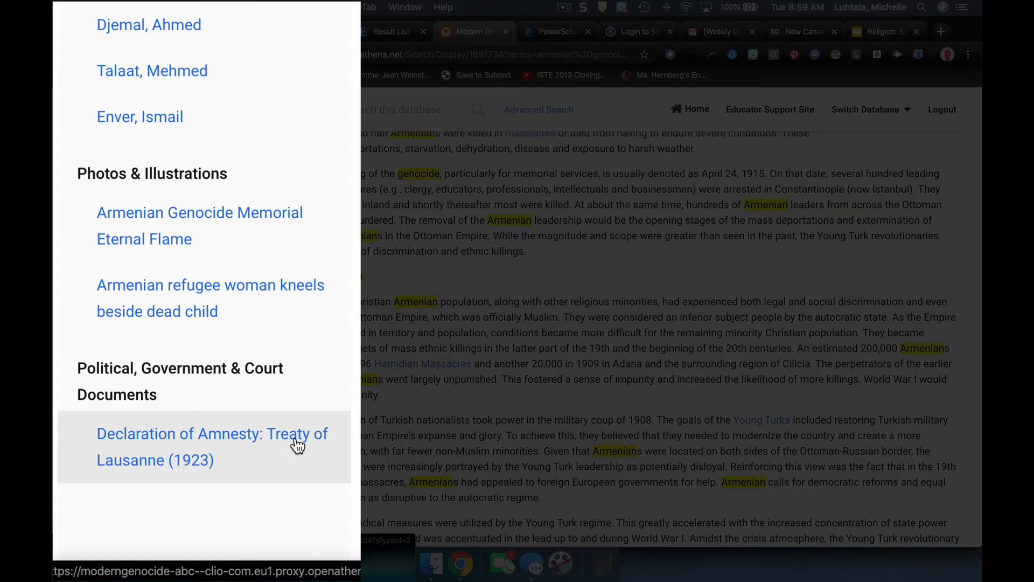
pyautogui.scroll(2, 399, 375)
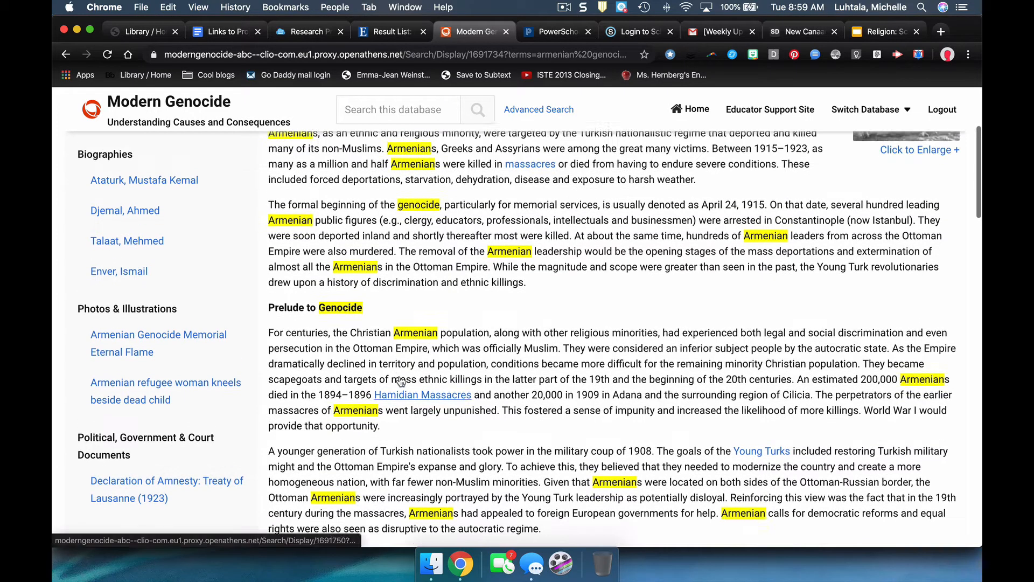
pyautogui.scroll(6, 400, 376)
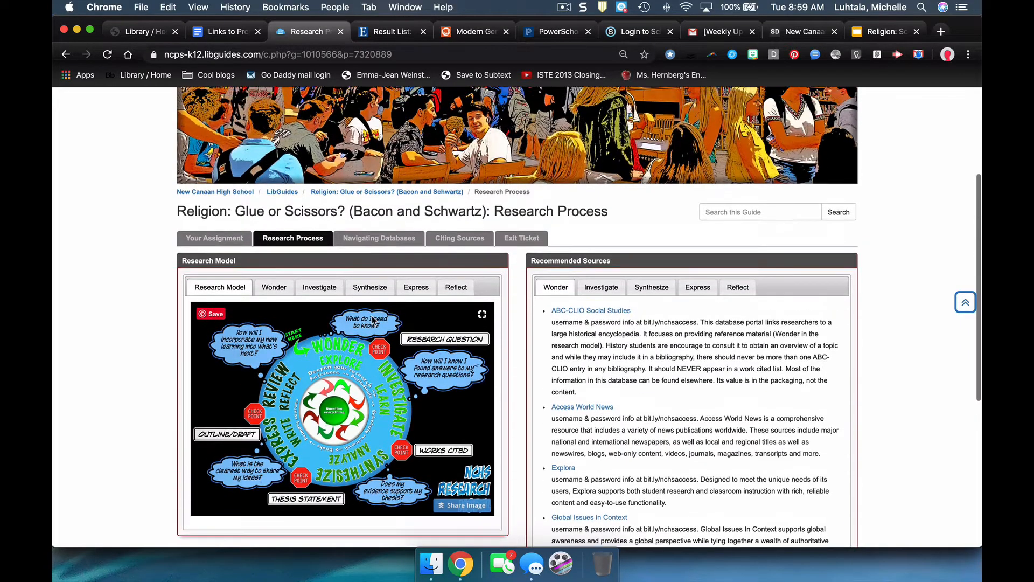
# Look over the Research Process guide for the religion assignment and check the library home page
pyautogui.scroll(5, 372, 320)
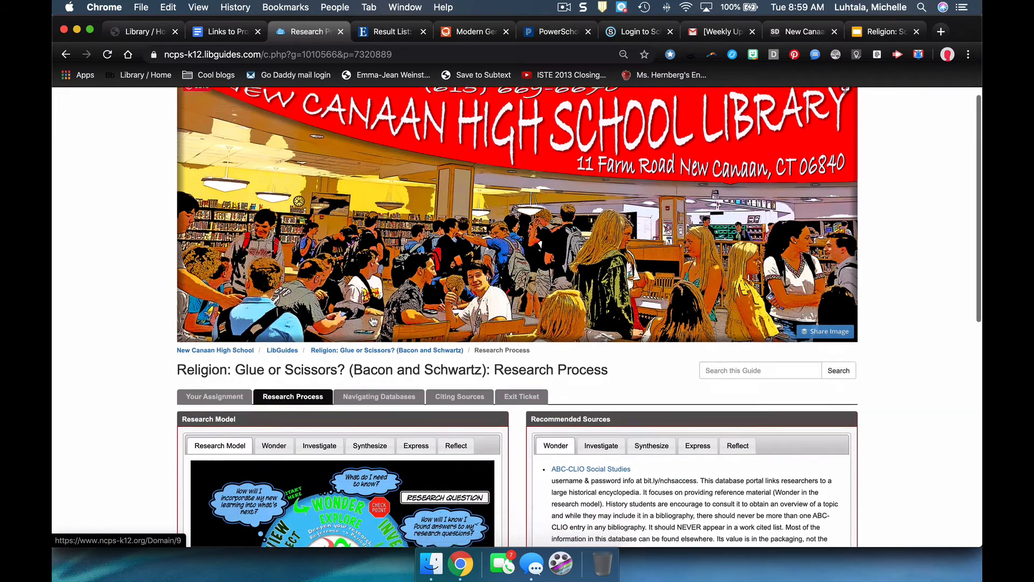
pyautogui.scroll(-3, 372, 320)
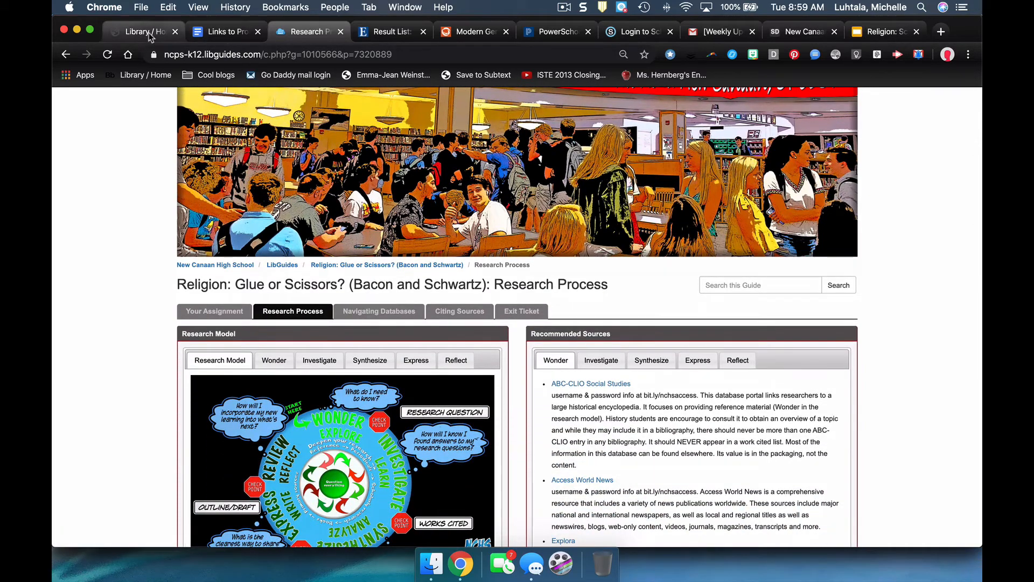
pyautogui.click(145, 31)
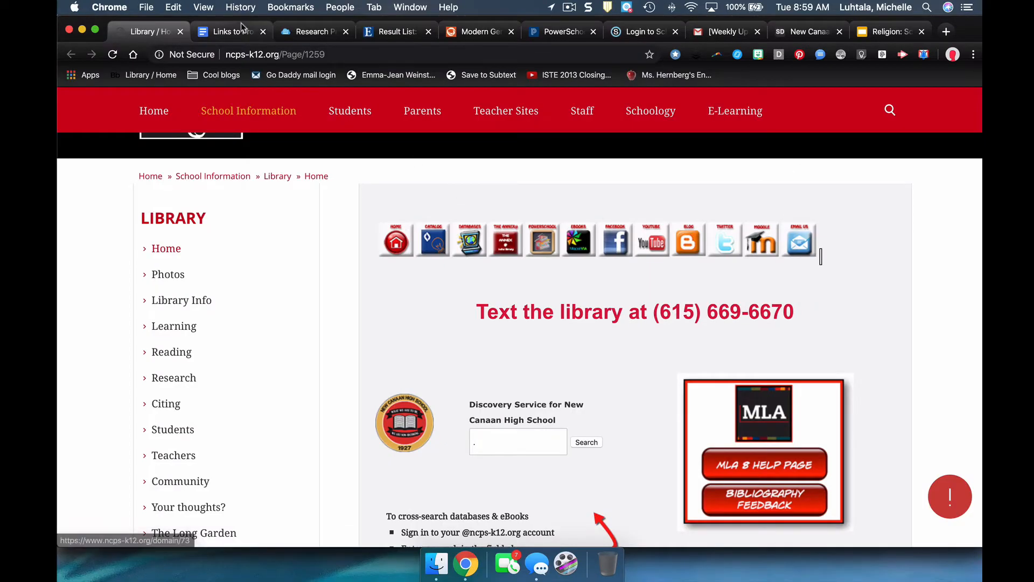
pyautogui.click(243, 28)
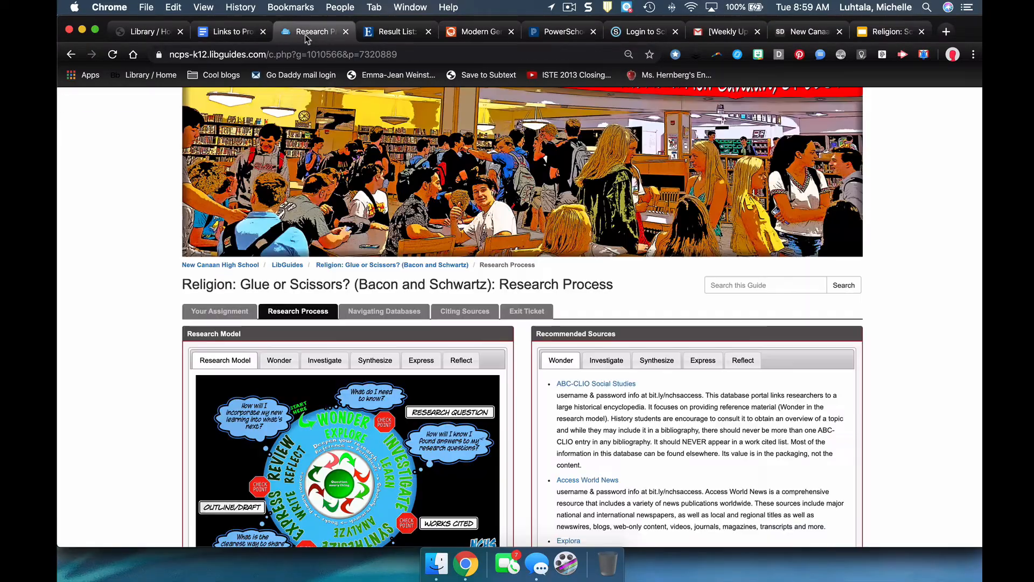
# Return to the religion guide, reload its Research Process page, and examine the research model and the recommended Wonder sources
pyautogui.click(309, 33)
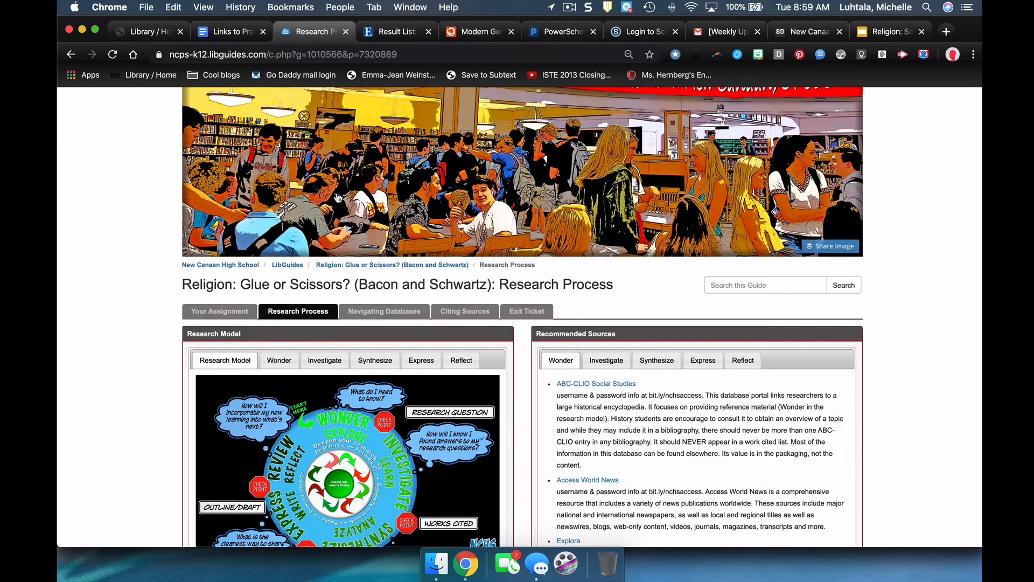
pyautogui.scroll(3, 338, 197)
pyautogui.scroll(-5, 344, 223)
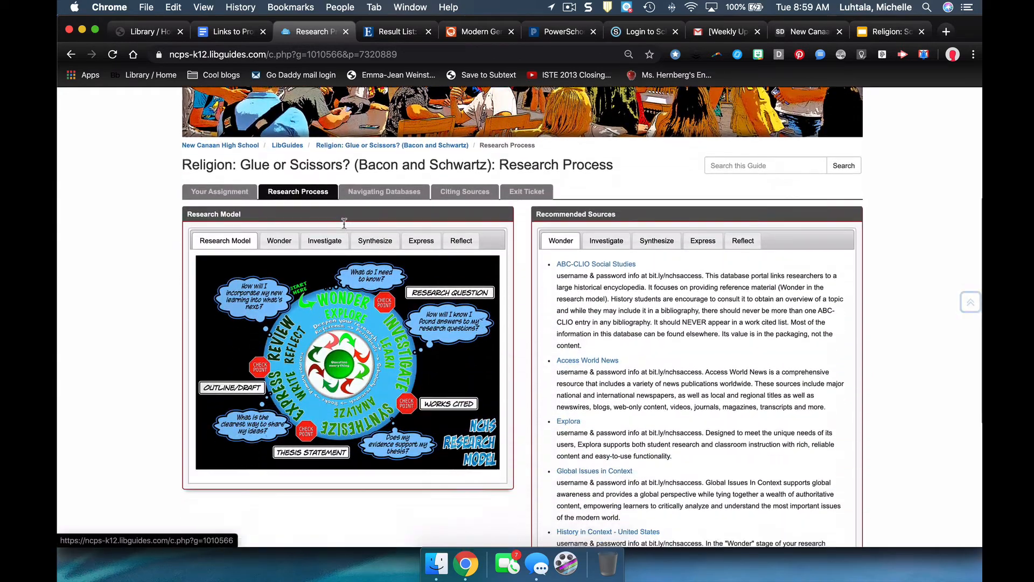
pyautogui.scroll(-2, 344, 223)
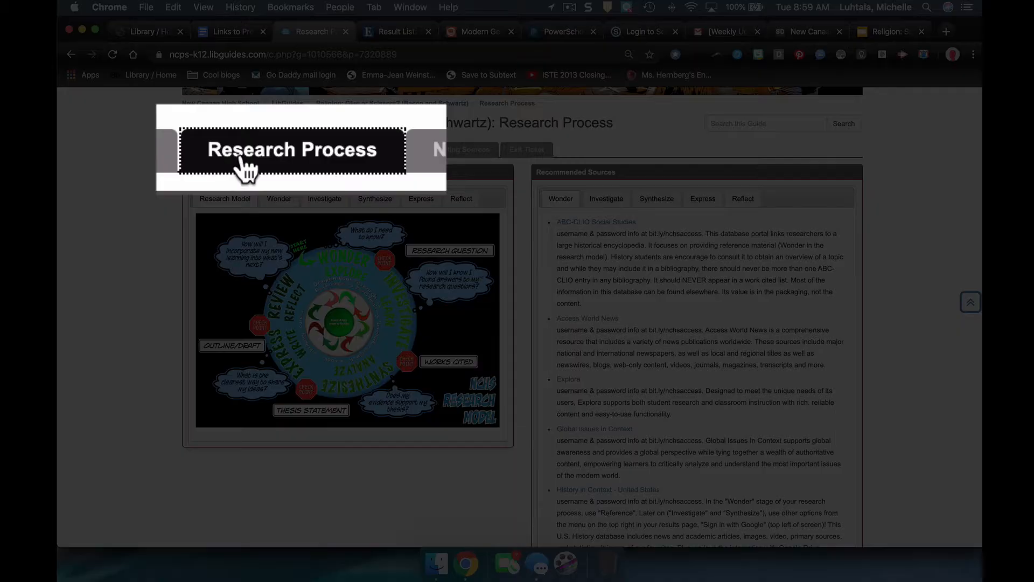
pyautogui.click(291, 150)
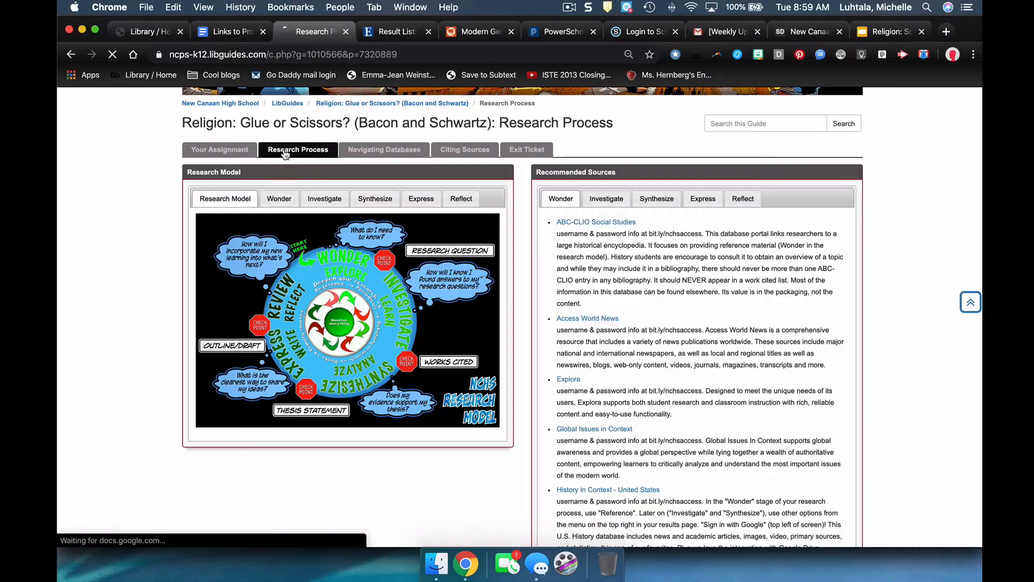
pyautogui.scroll(-3, 308, 230)
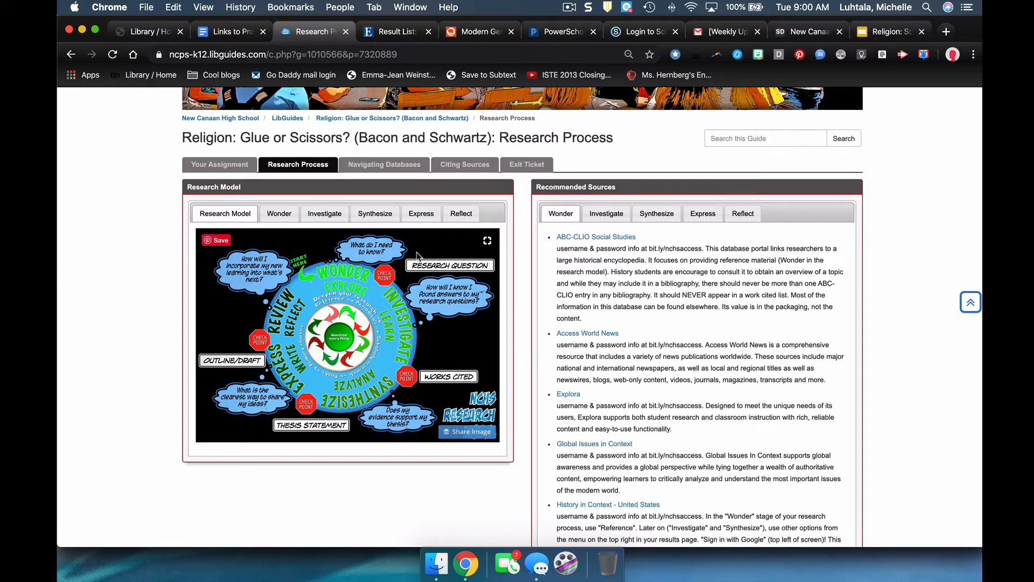
# Go back to the Modern Genocide article on the Armenian Genocide and show its citation styles
pyautogui.click(479, 34)
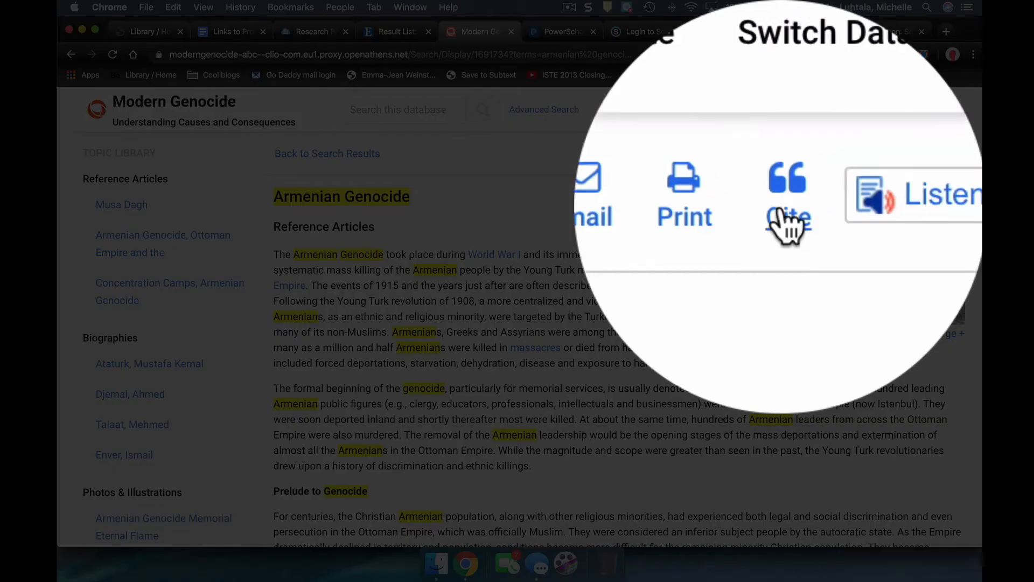
pyautogui.click(850, 157)
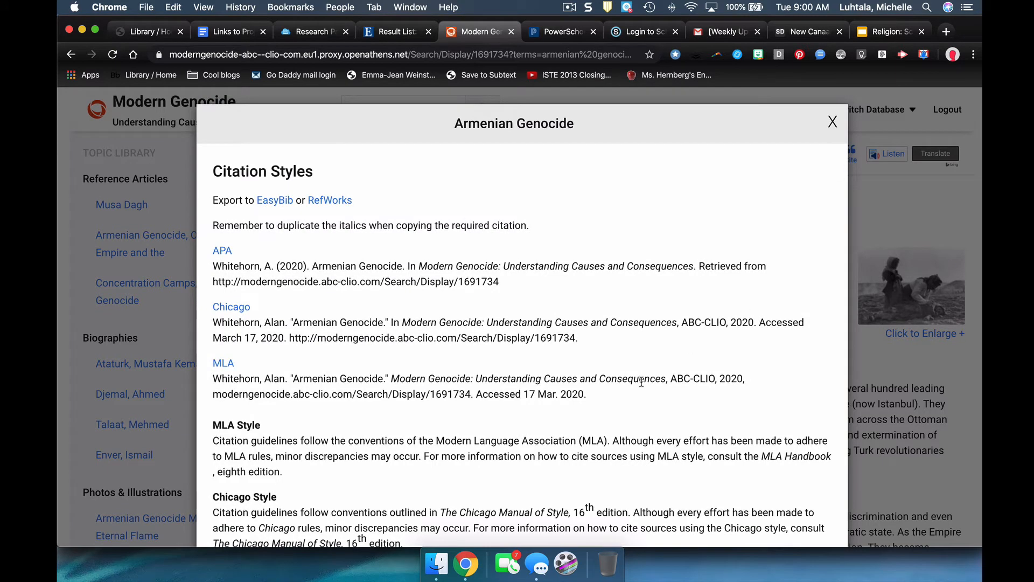
# Highlight the article's full MLA citation and close the citation styles
pyautogui.moveTo(602, 402); pyautogui.dragTo(207, 378)
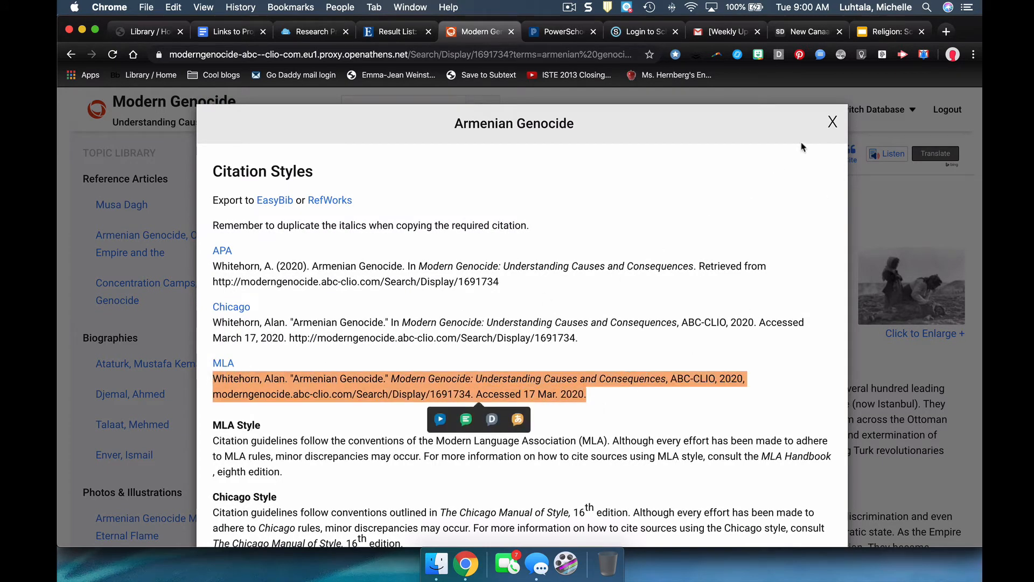
pyautogui.click(832, 121)
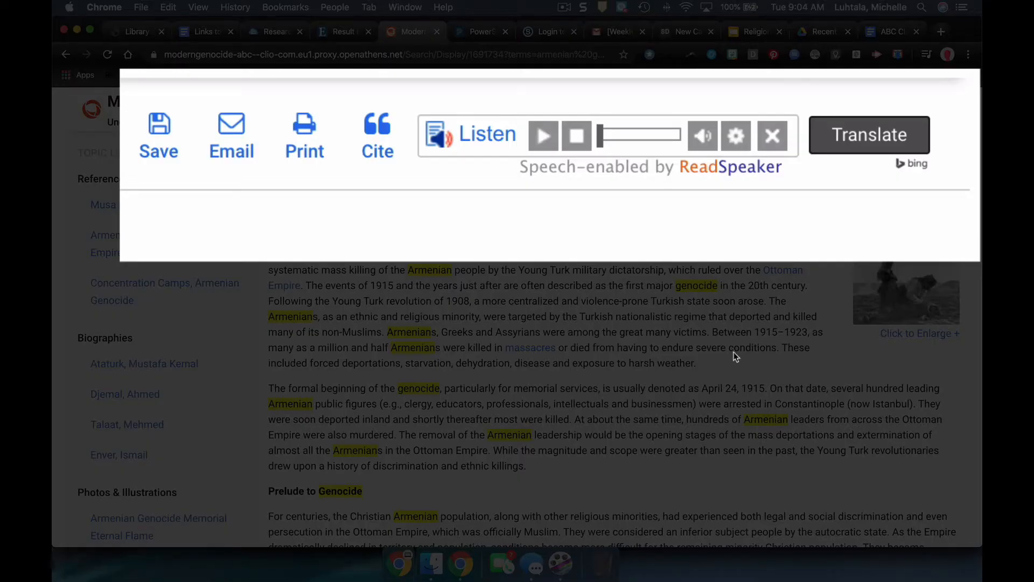
# Play and stop the article's read-aloud, and look through the ReadSpeaker highlighting, reading and general settings
pyautogui.click(803, 153)
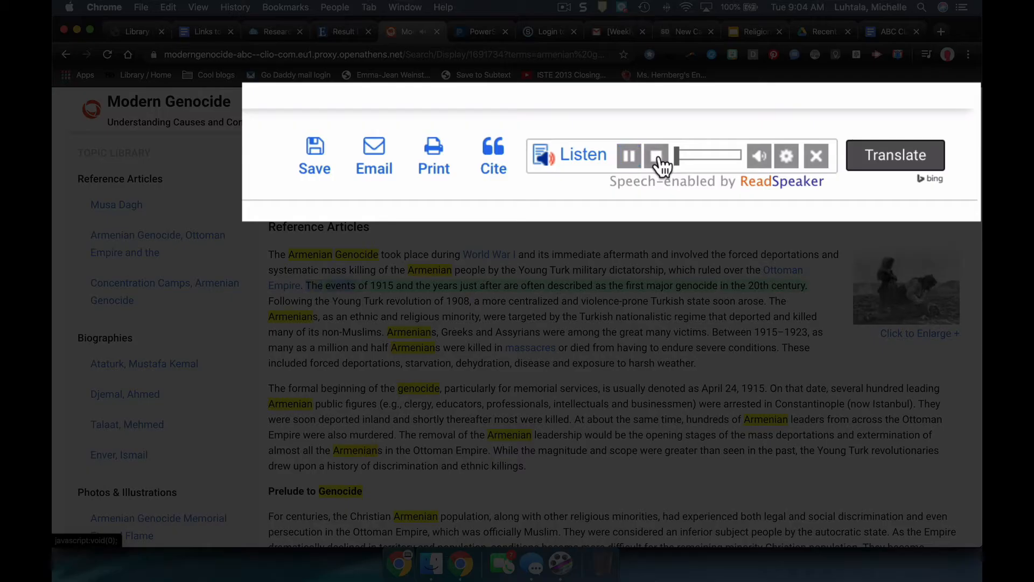
pyautogui.click(804, 155)
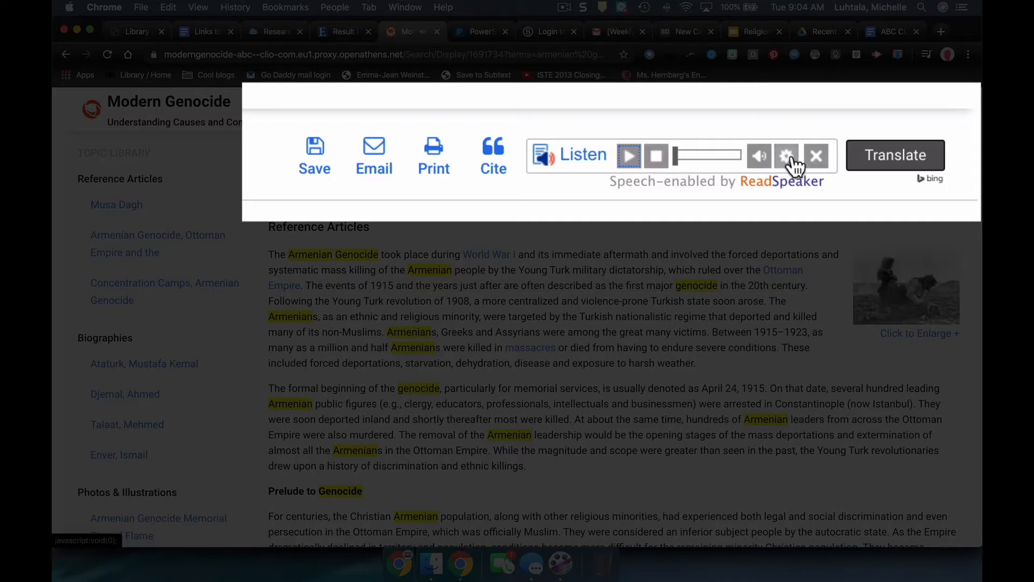
pyautogui.click(788, 156)
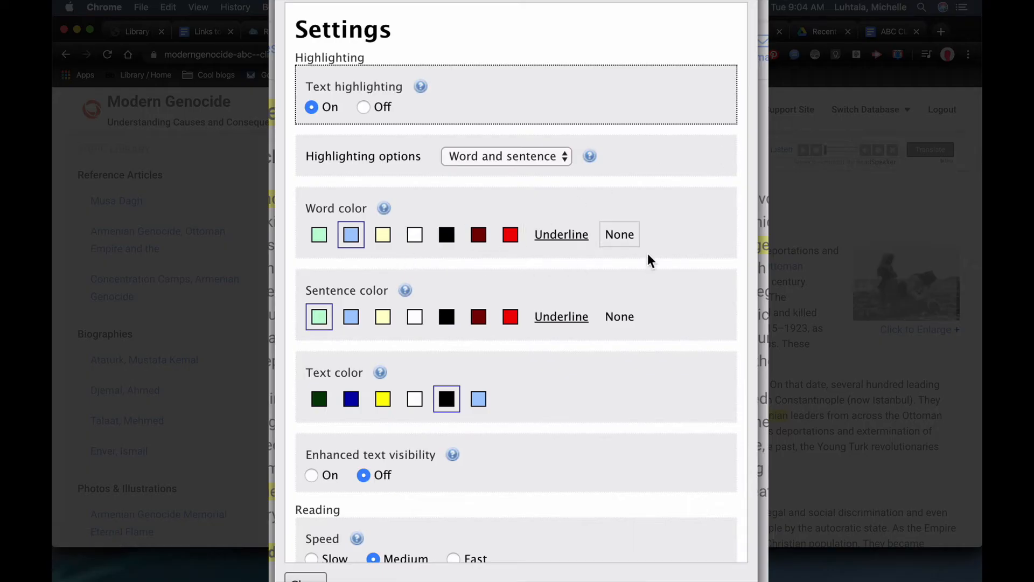
pyautogui.scroll(-5, 648, 264)
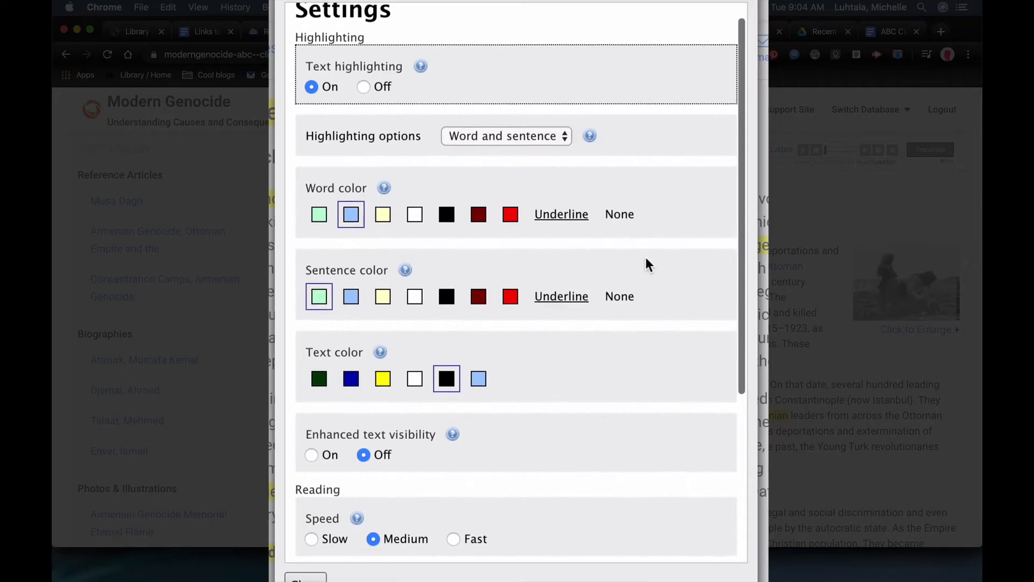
pyautogui.scroll(-3, 649, 265)
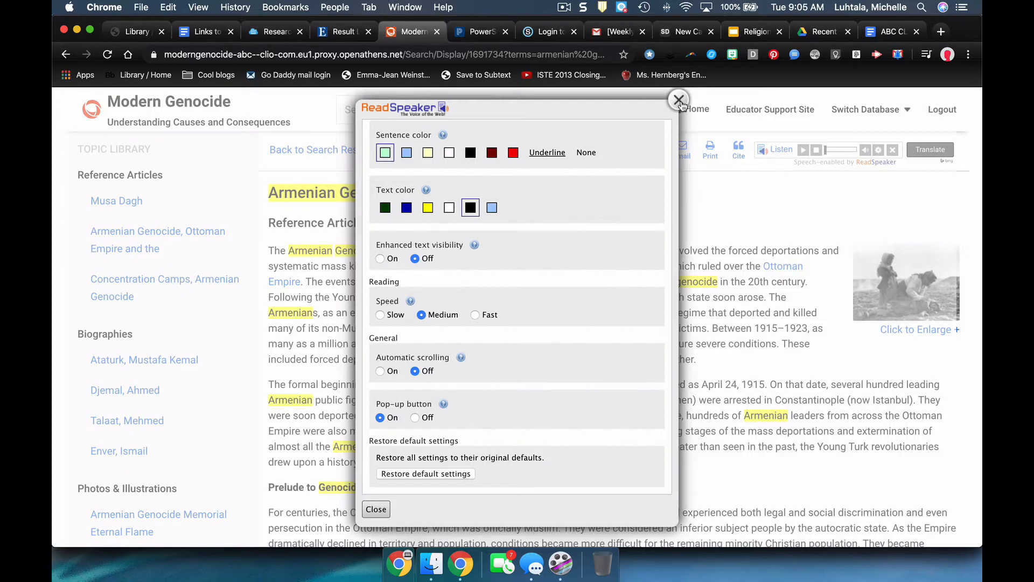
pyautogui.click(677, 100)
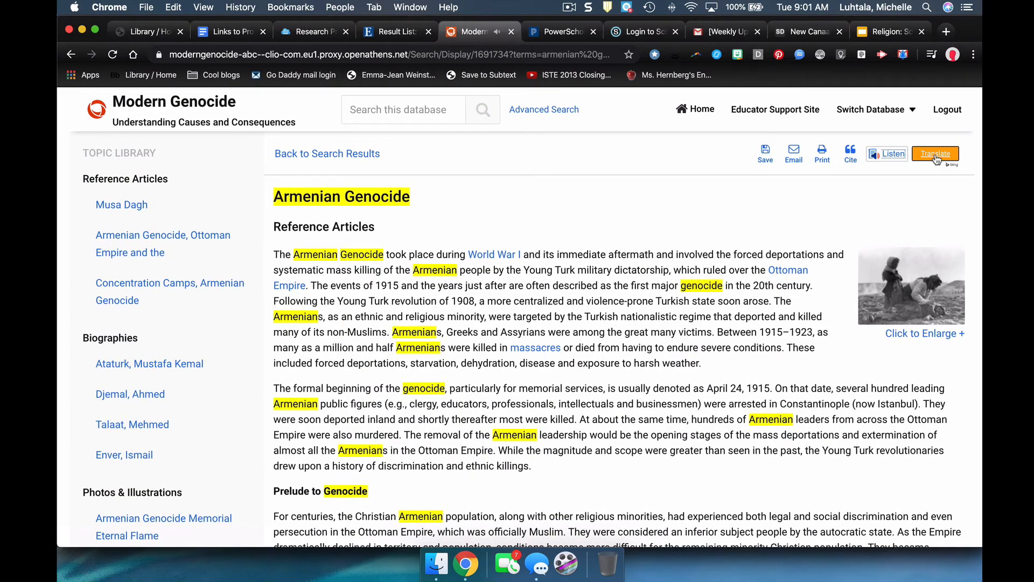
# Show the languages offered for translating the article and dismiss the list without choosing one
pyautogui.click(936, 156)
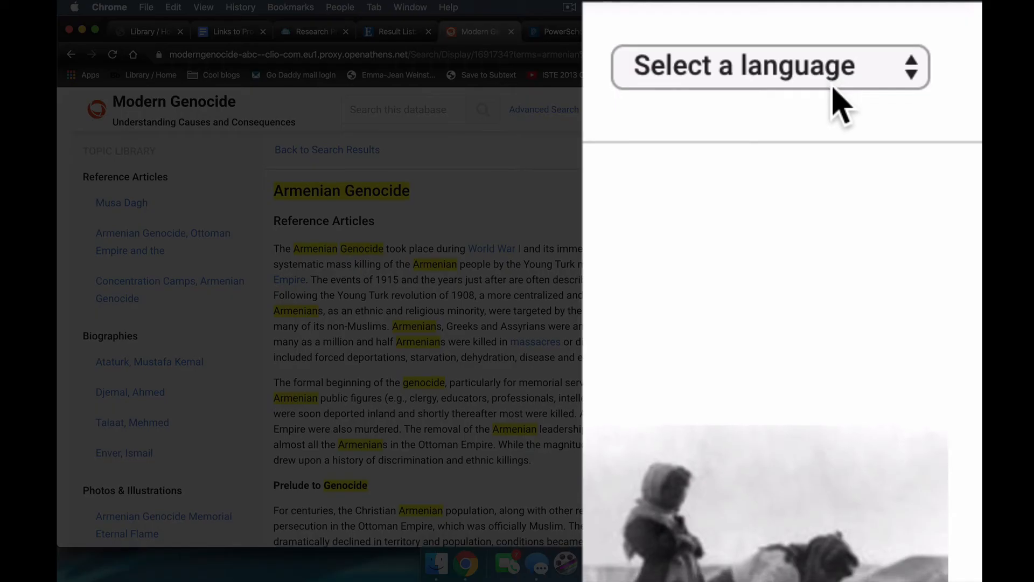
pyautogui.click(943, 153)
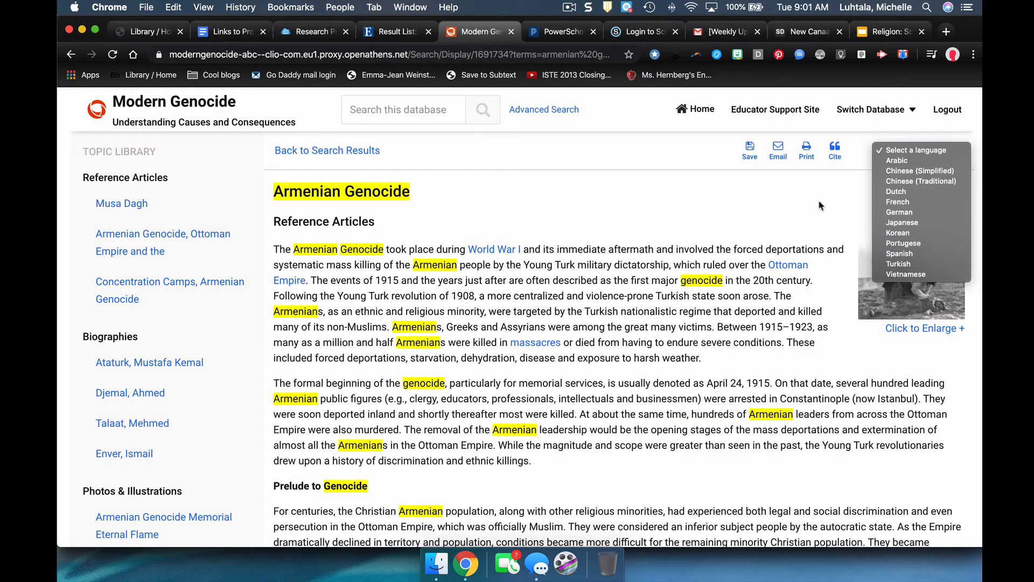
pyautogui.click(816, 204)
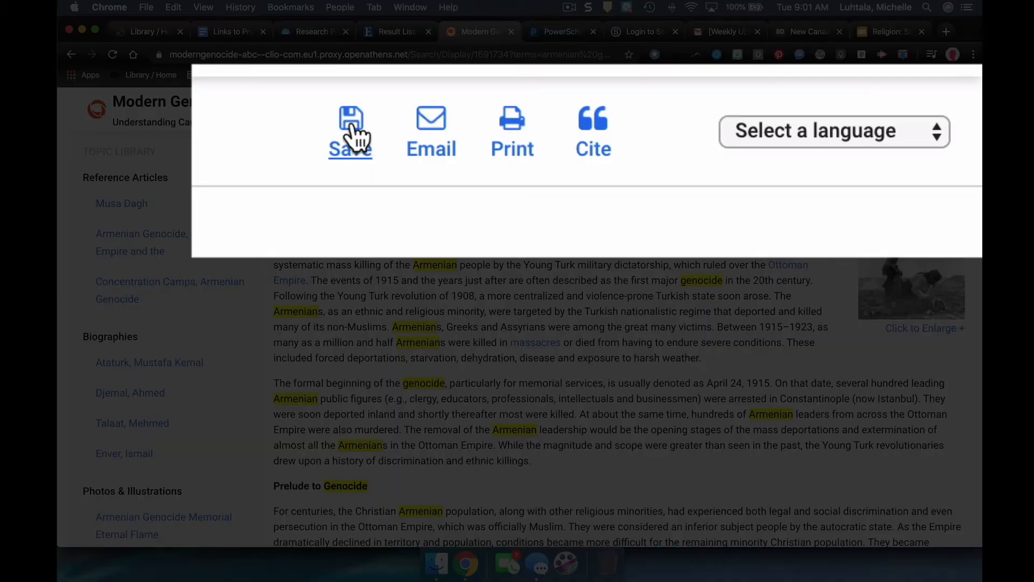
# Save the Armenian Genocide article as a PDF to My Drive in Google Drive
pyautogui.click(751, 153)
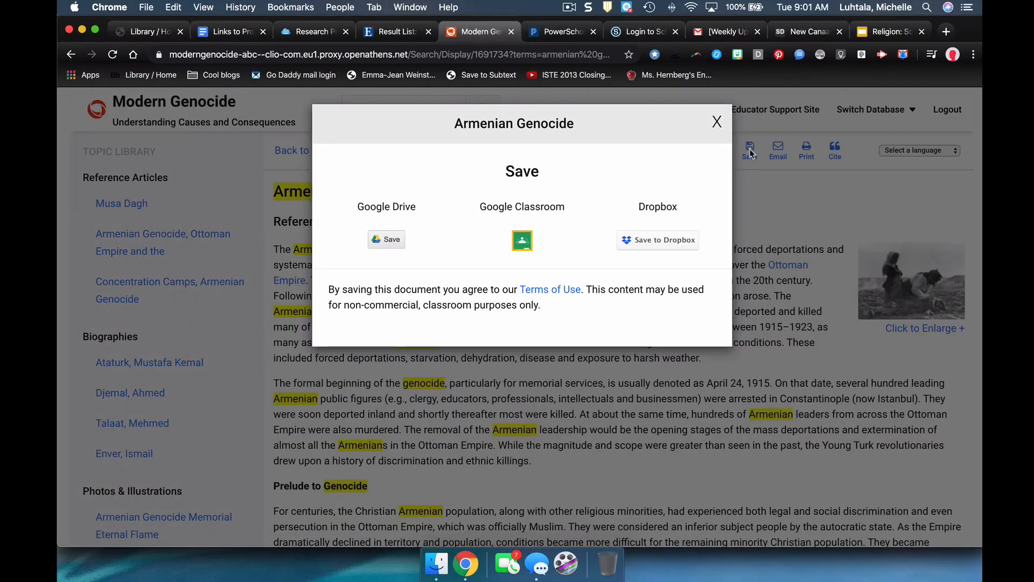
pyautogui.click(393, 239)
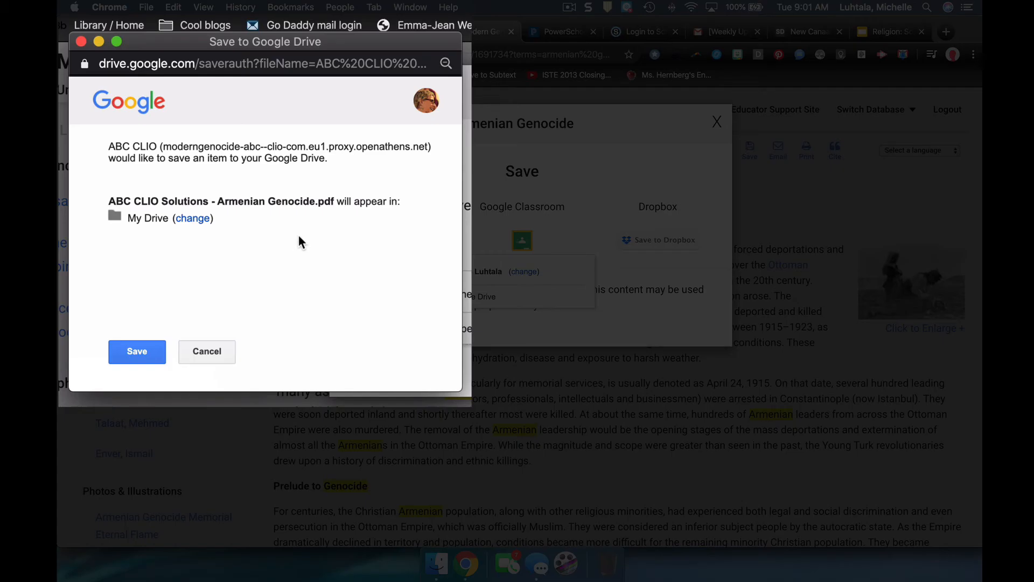
pyautogui.click(138, 351)
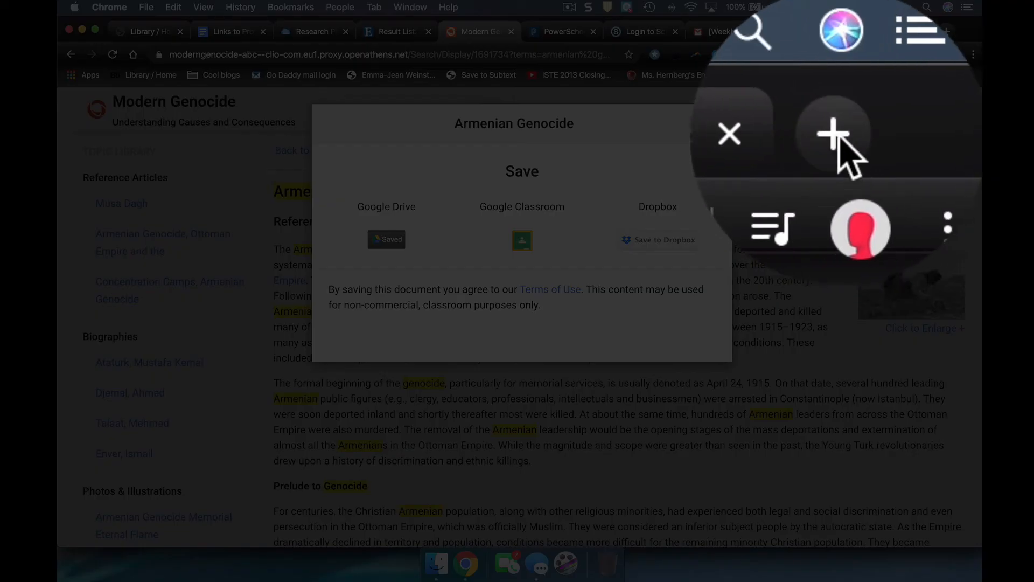
# Go to Google Drive in a new browser tab and show the recent files
pyautogui.click(947, 31)
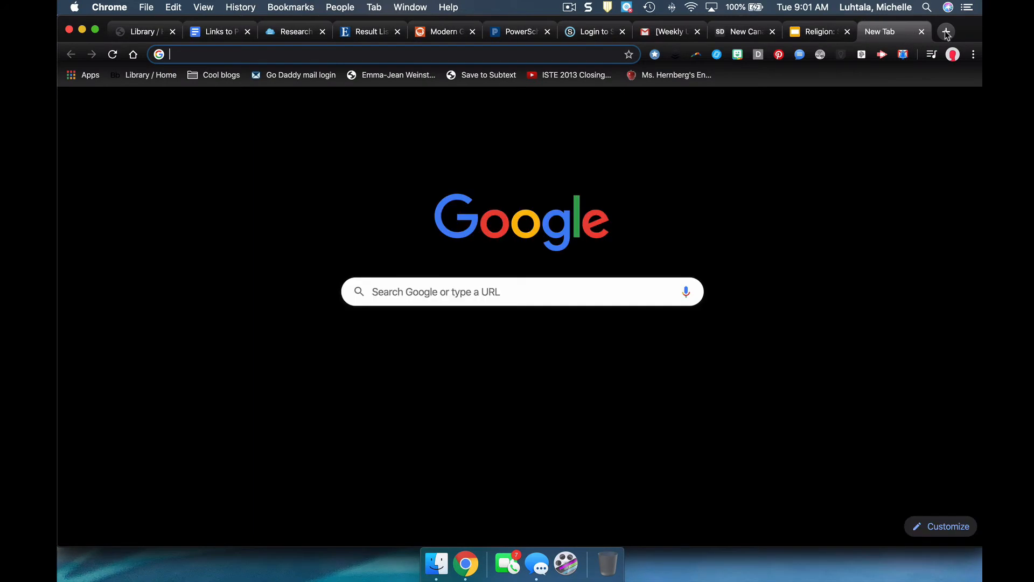
pyautogui.click(938, 106)
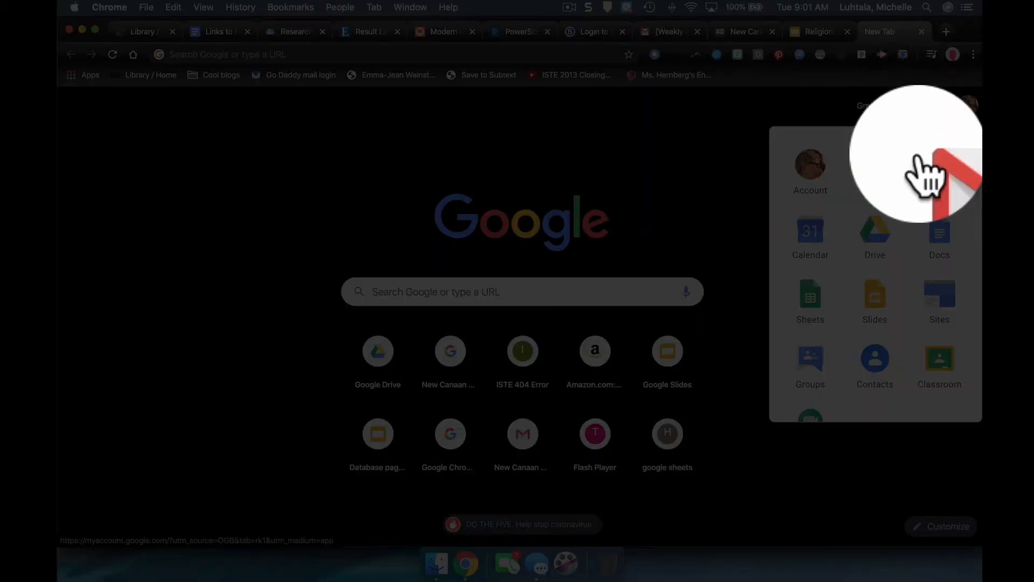
pyautogui.click(875, 234)
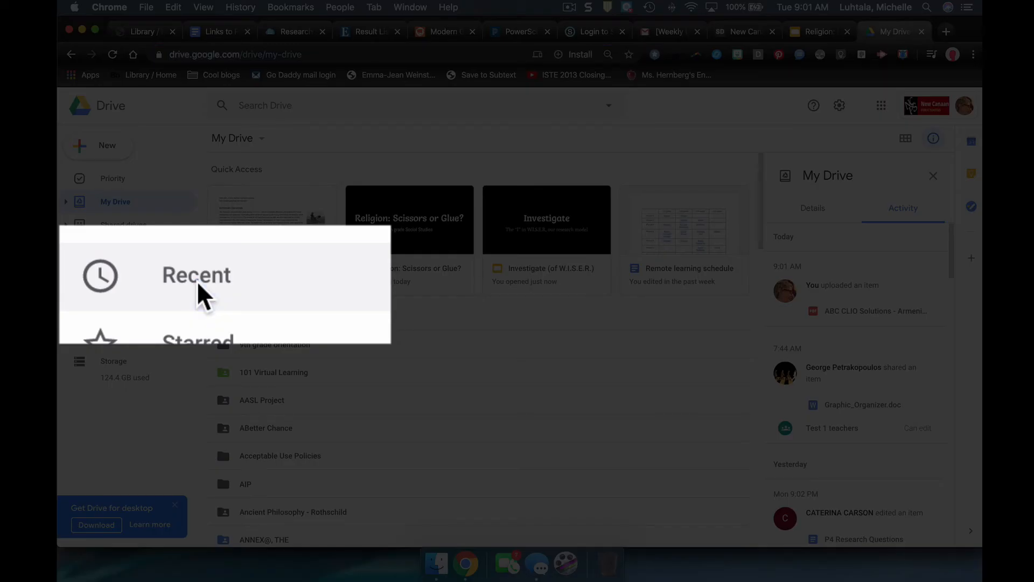
pyautogui.click(113, 287)
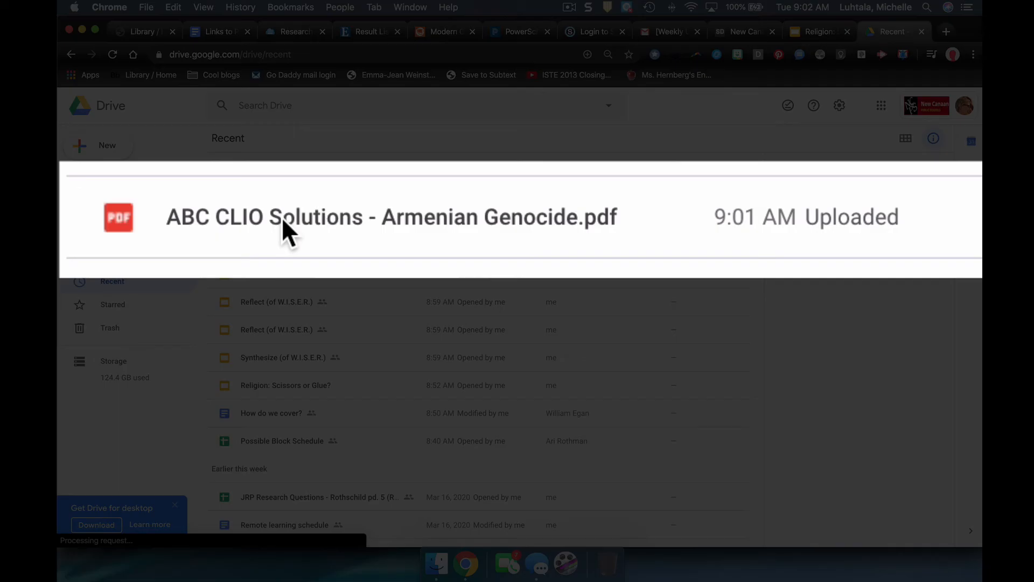
# Preview ABC CLIO Solutions - Armenian Genocide.pdf from the recent files and open it as a Google Docs document
pyautogui.click(274, 274)
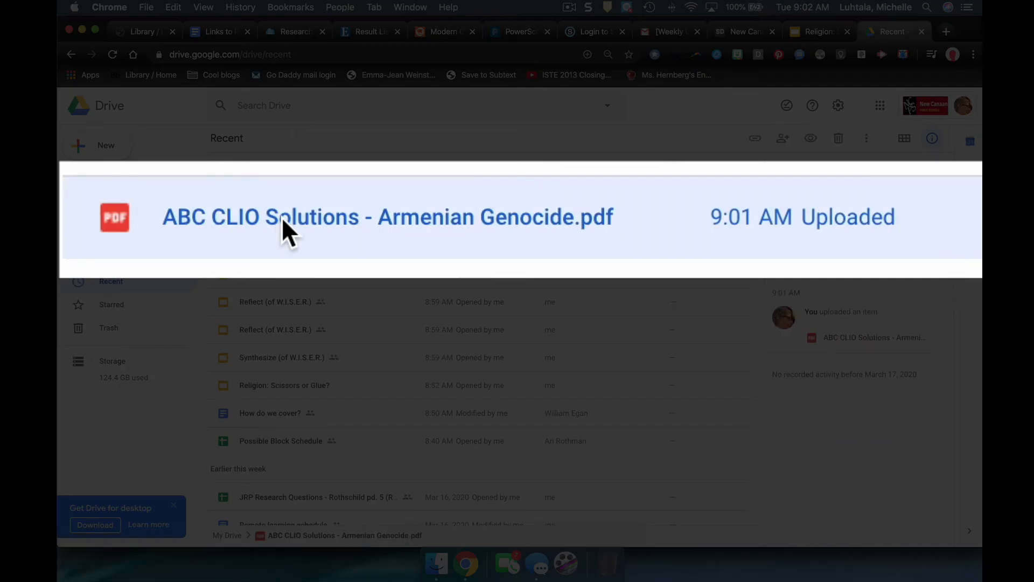
pyautogui.doubleClick(274, 274)
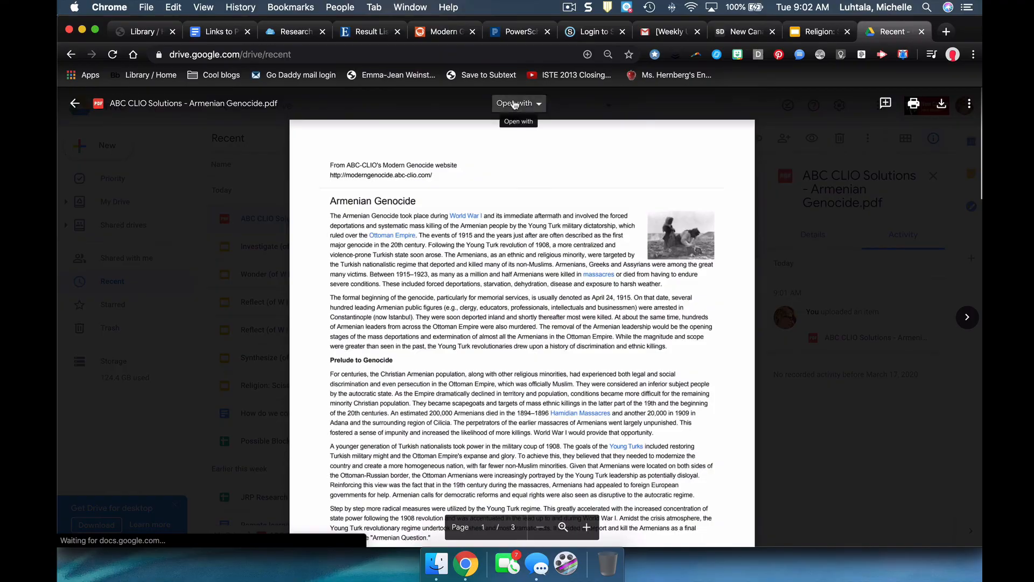
pyautogui.click(513, 102)
pyautogui.click(408, 257)
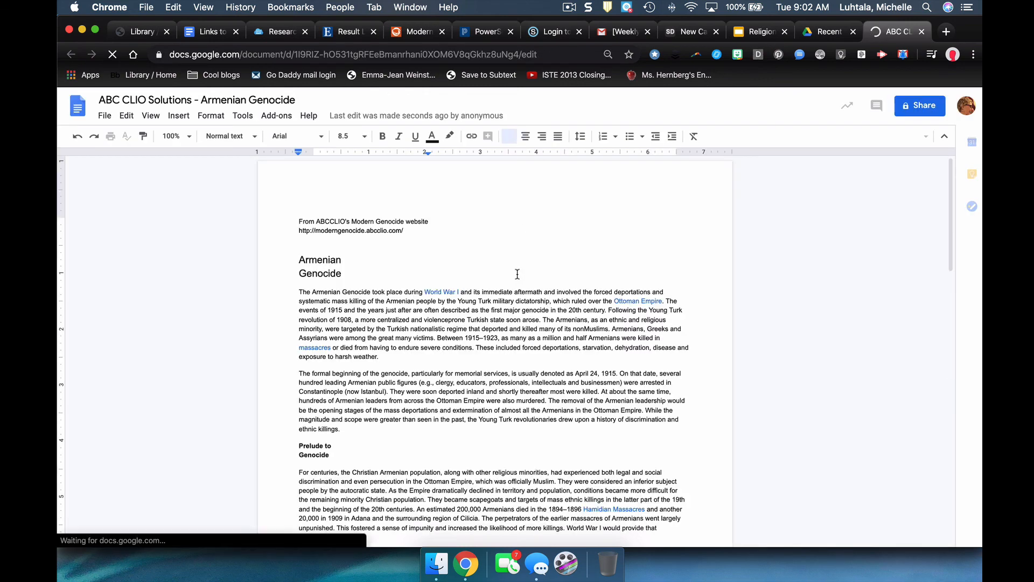
# Find the MLA citation near the end of the converted document and select its full text
pyautogui.scroll(-15, 517, 274)
pyautogui.scroll(-3, 518, 275)
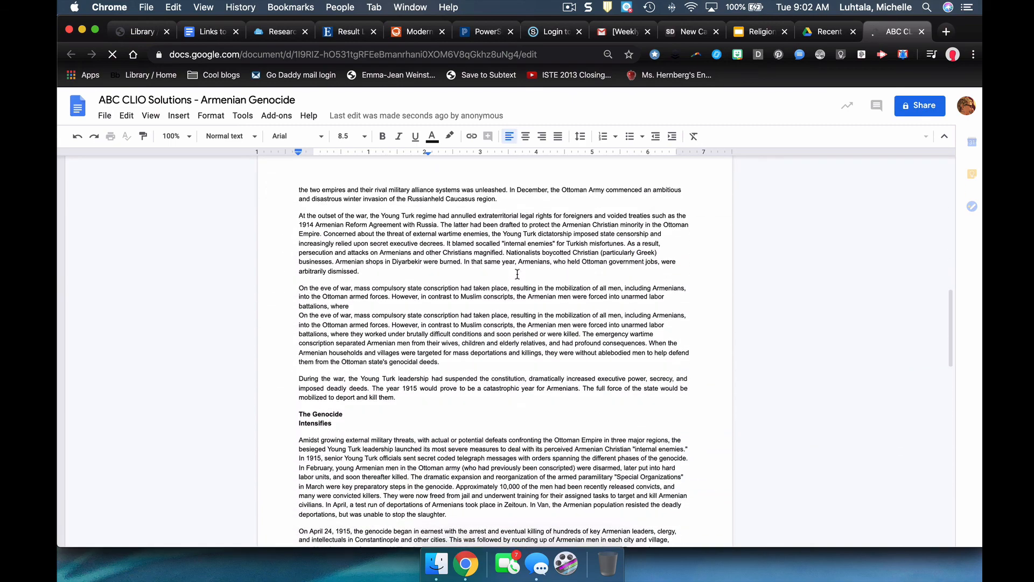
pyautogui.scroll(-20, 520, 316)
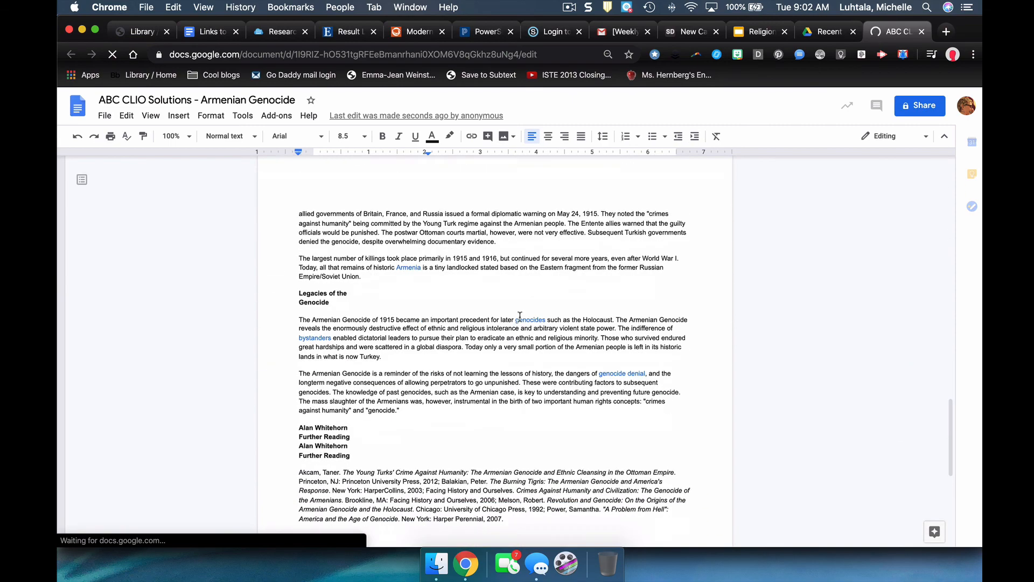
pyautogui.scroll(-2, 520, 316)
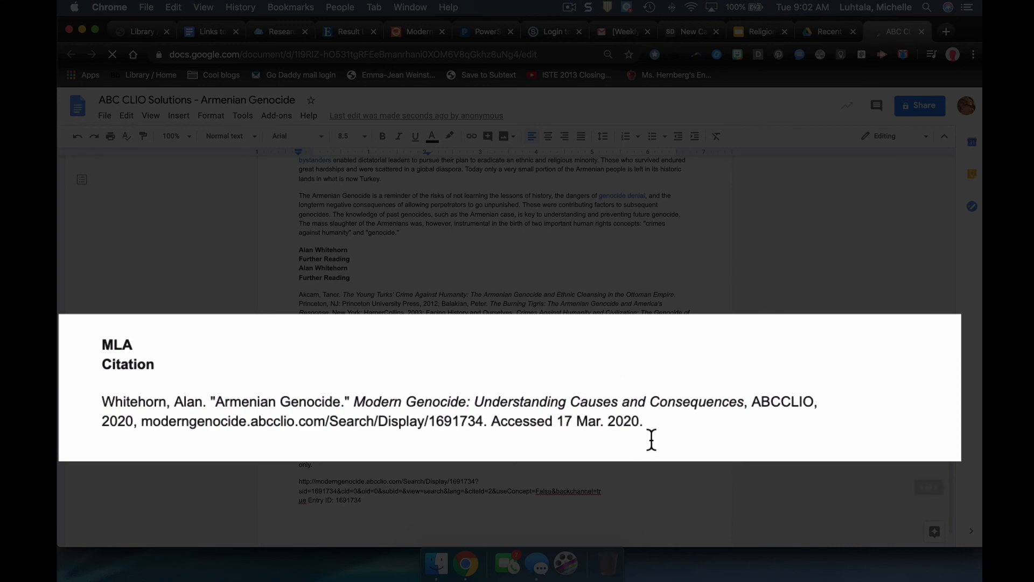
pyautogui.moveTo(648, 422); pyautogui.dragTo(86, 401)
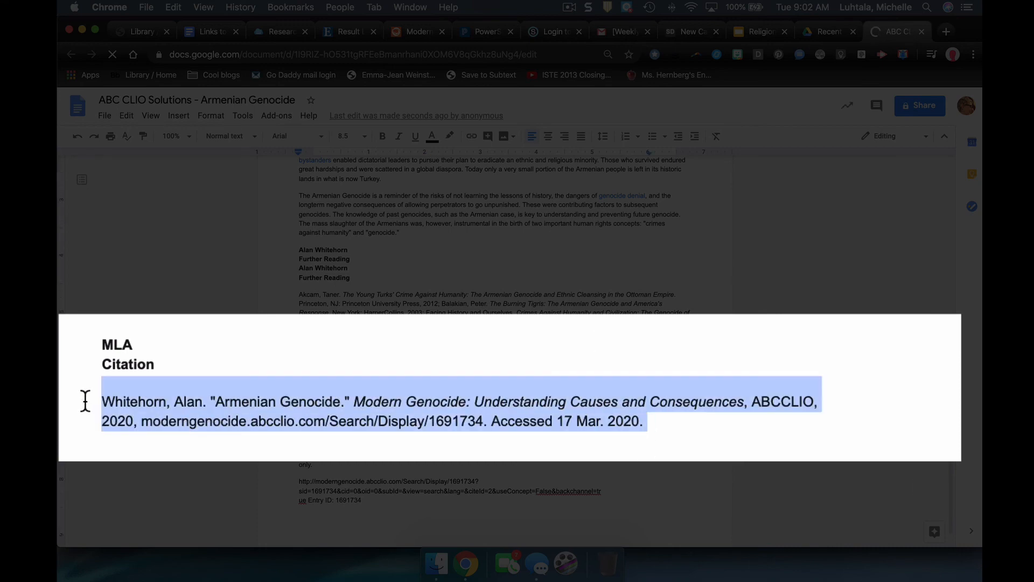